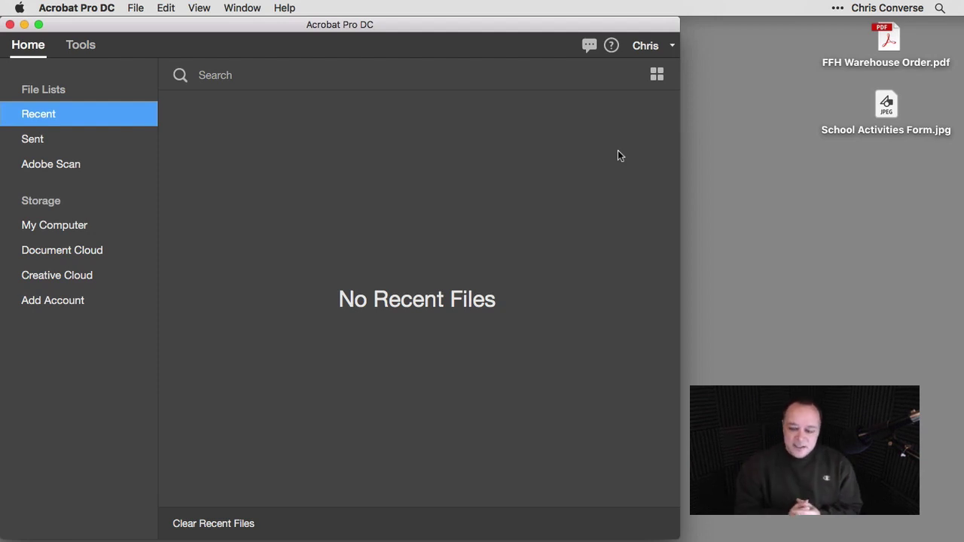
# Open FFH Warehouse Order.pdf from the desktop and maximize the Acrobat window to show the inventory table
pyautogui.click(780, 96)
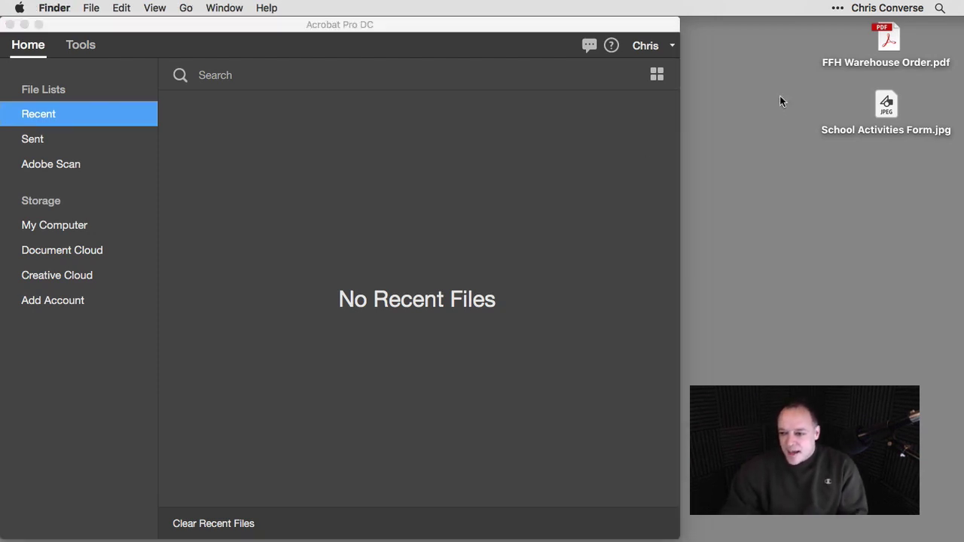
pyautogui.doubleClick(890, 39)
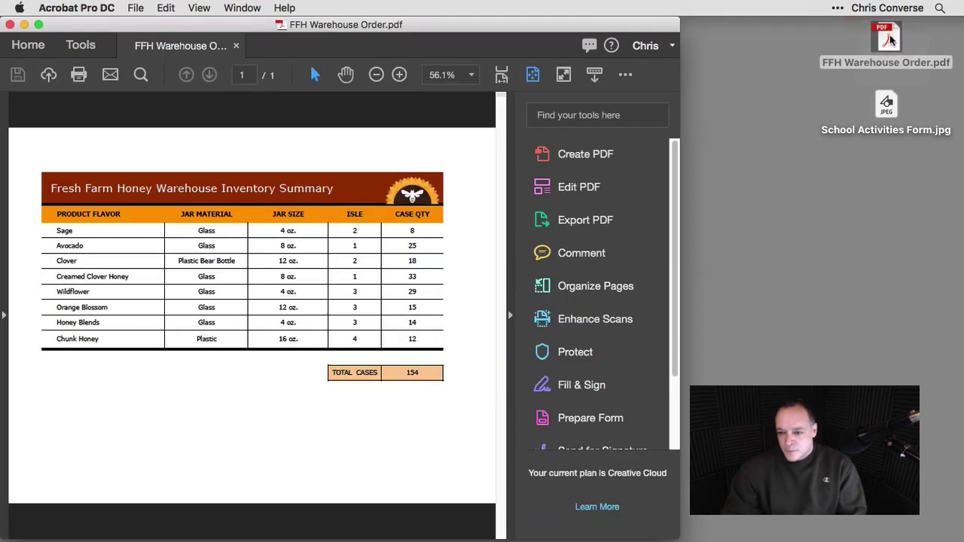
pyautogui.doubleClick(435, 25)
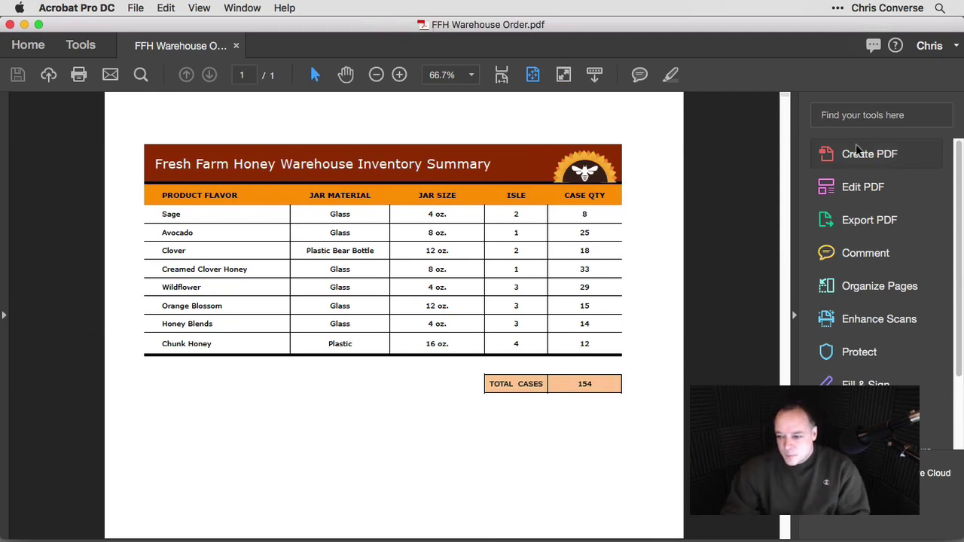
pyautogui.scroll(-5, 934, 167)
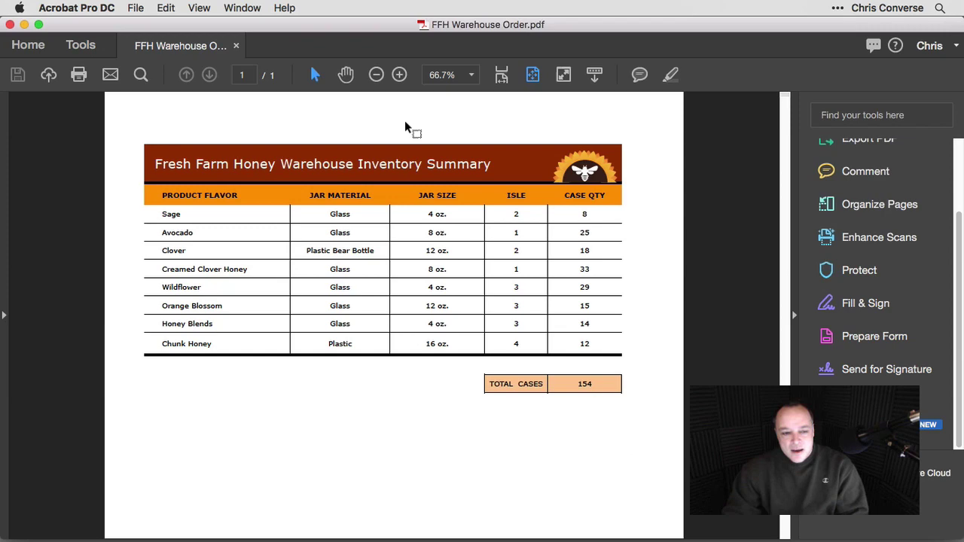
# Open the Fill & Sign tool from Forms & Signatures in the Tools list
pyautogui.click(80, 47)
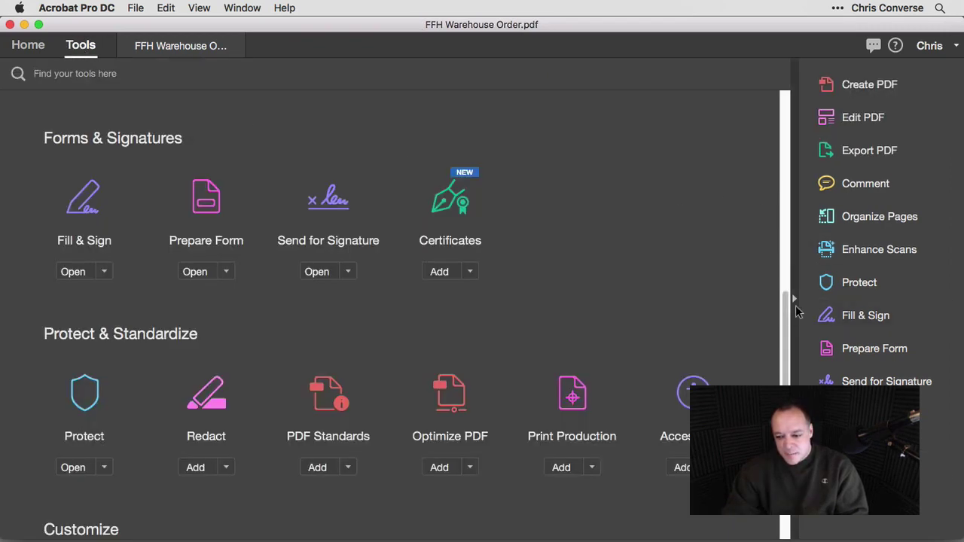
pyautogui.moveTo(788, 305); pyautogui.dragTo(792, 268)
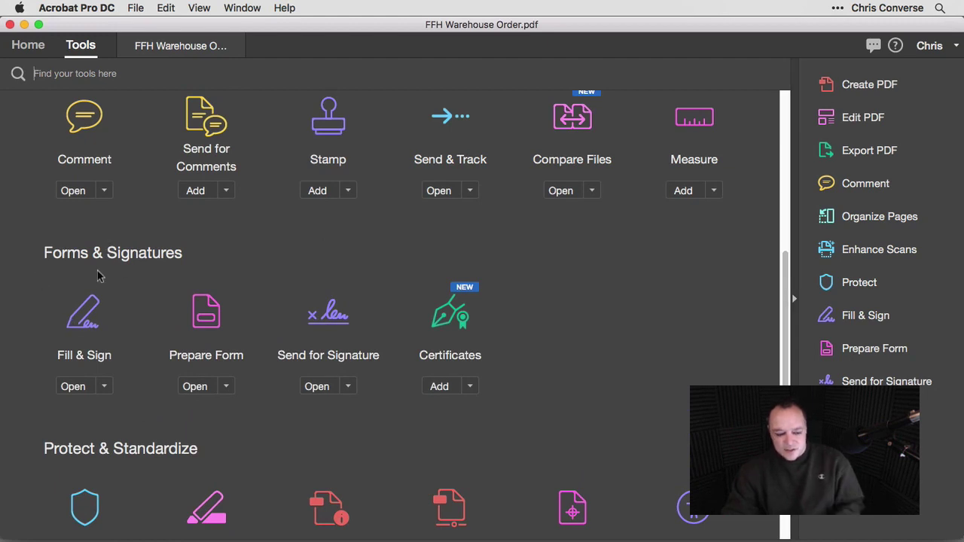
pyautogui.click(87, 330)
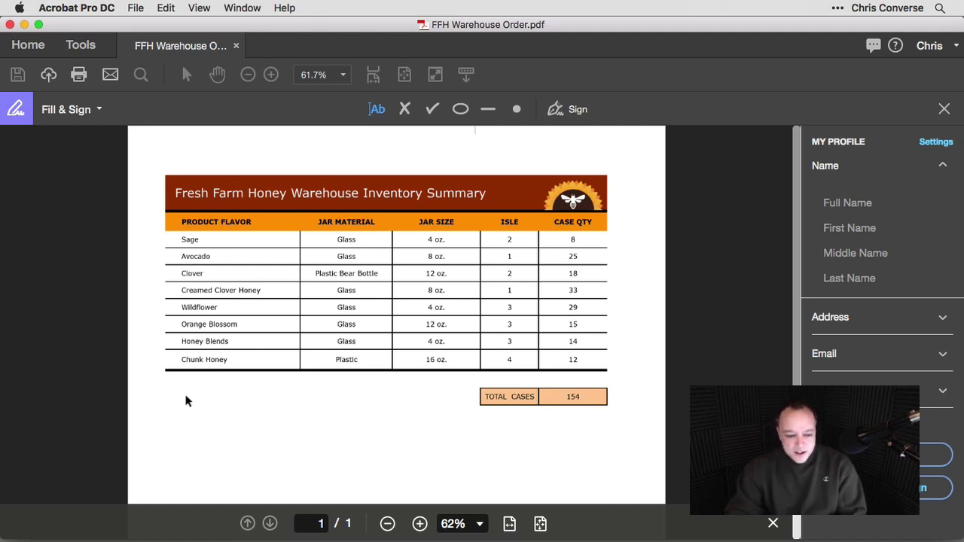
# Add the note 'This order is approved by' below the table, with the approver's name underneath
pyautogui.click(184, 397)
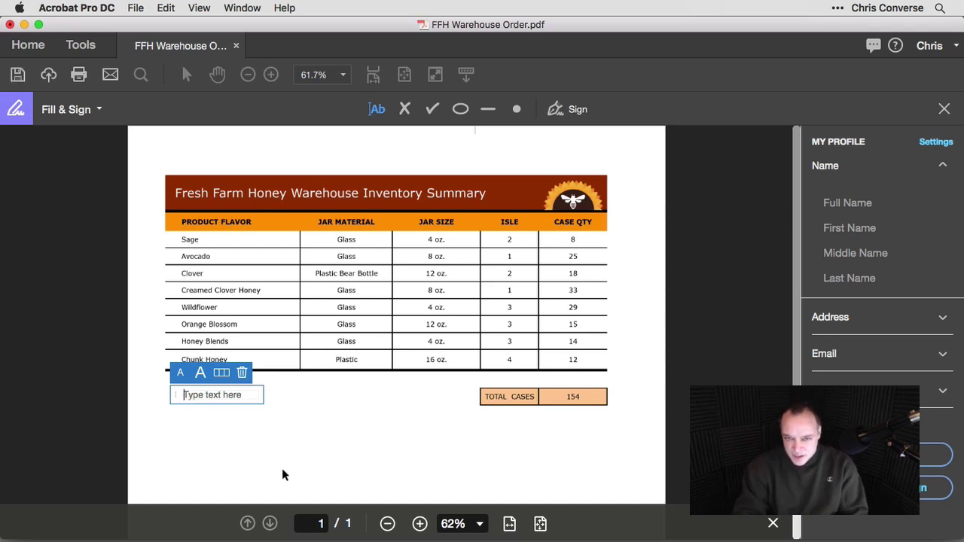
pyautogui.write('This ')
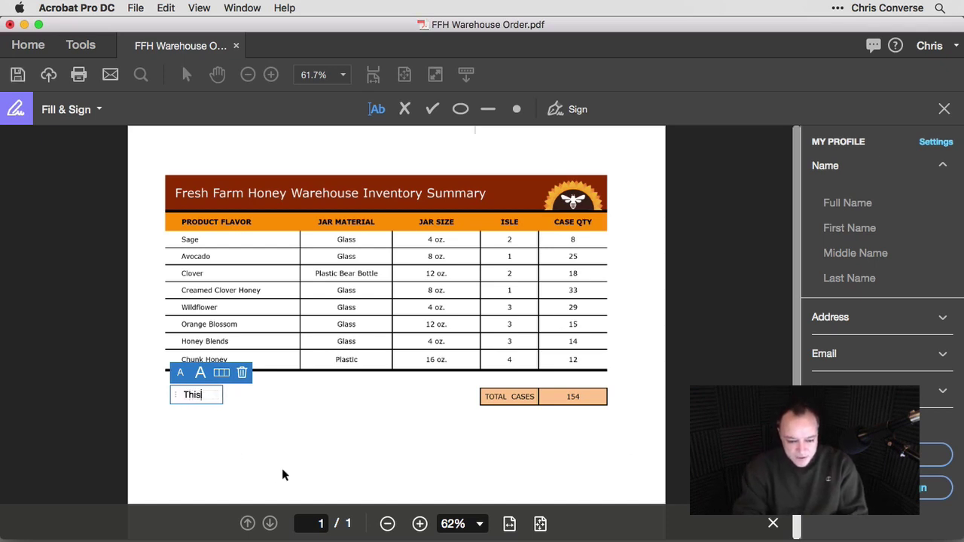
pyautogui.write('orde')
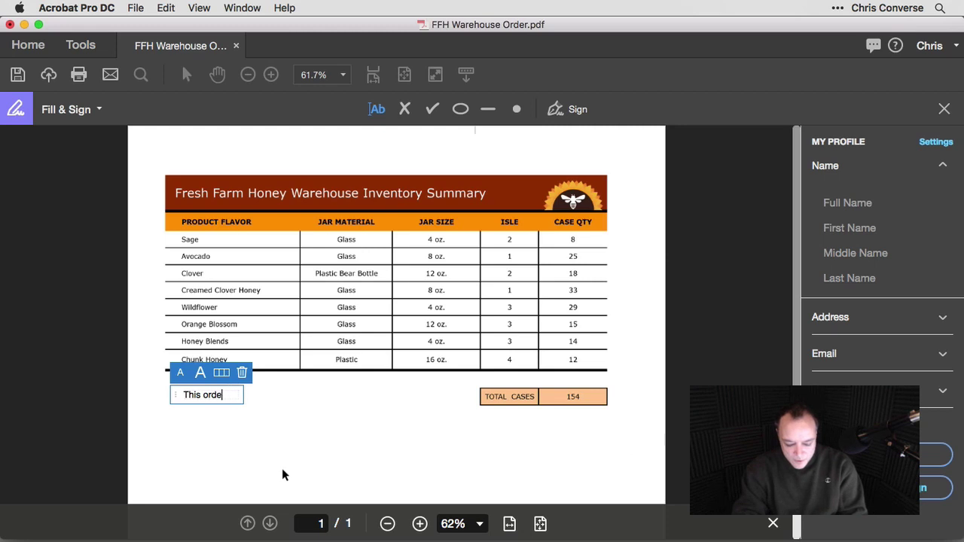
pyautogui.write('r is ar')
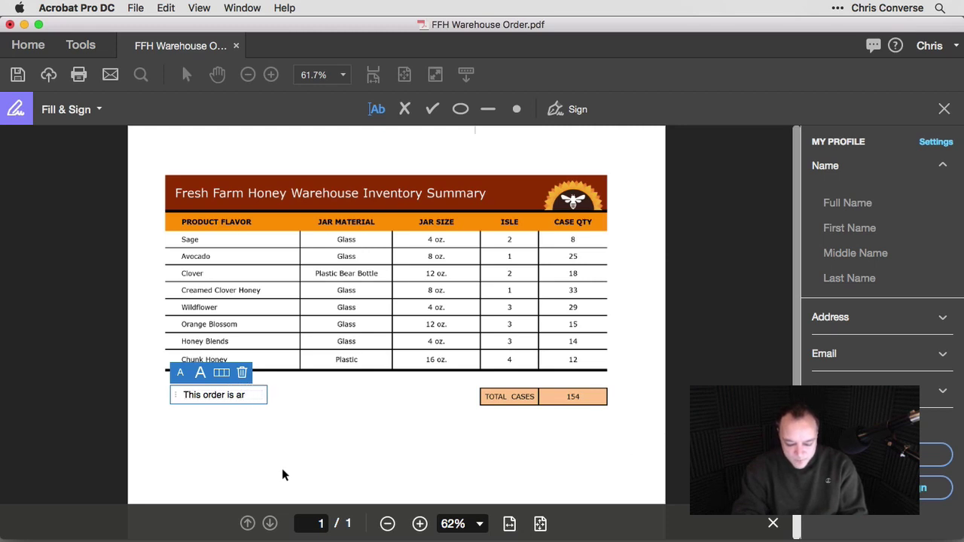
pyautogui.press('BackSpace')
pyautogui.write('ppr')
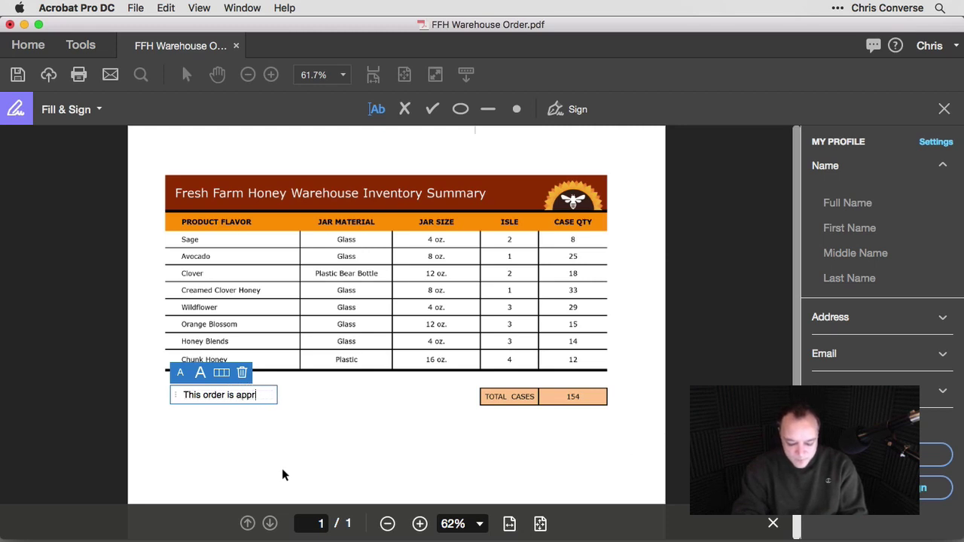
pyautogui.write('oved by')
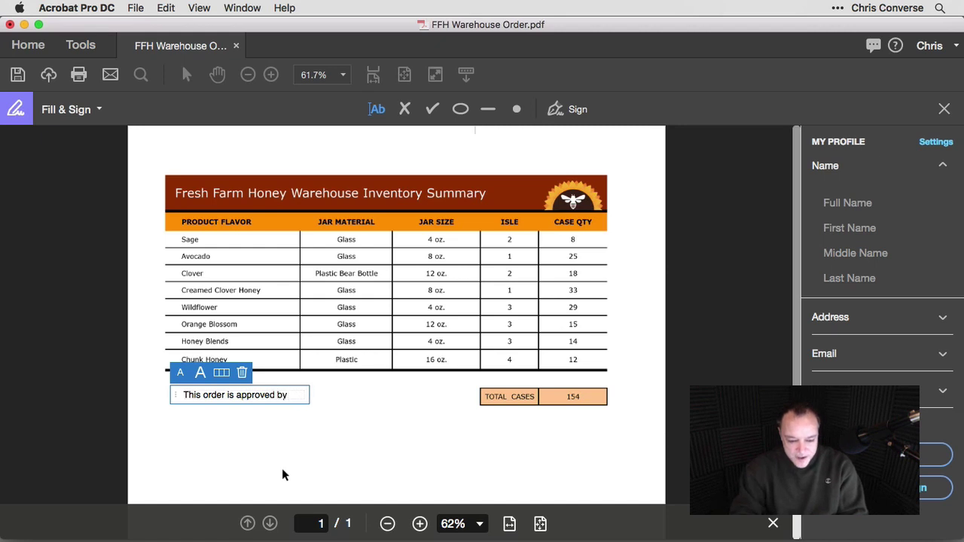
pyautogui.press('Return')
pyautogui.press('Return')
pyautogui.press('Return')
pyautogui.press('Return')
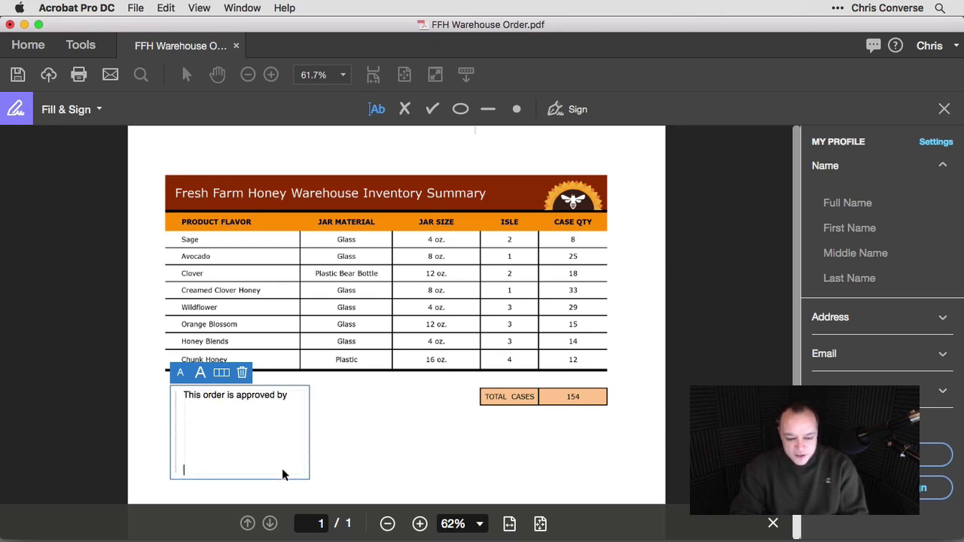
pyautogui.write('Chris')
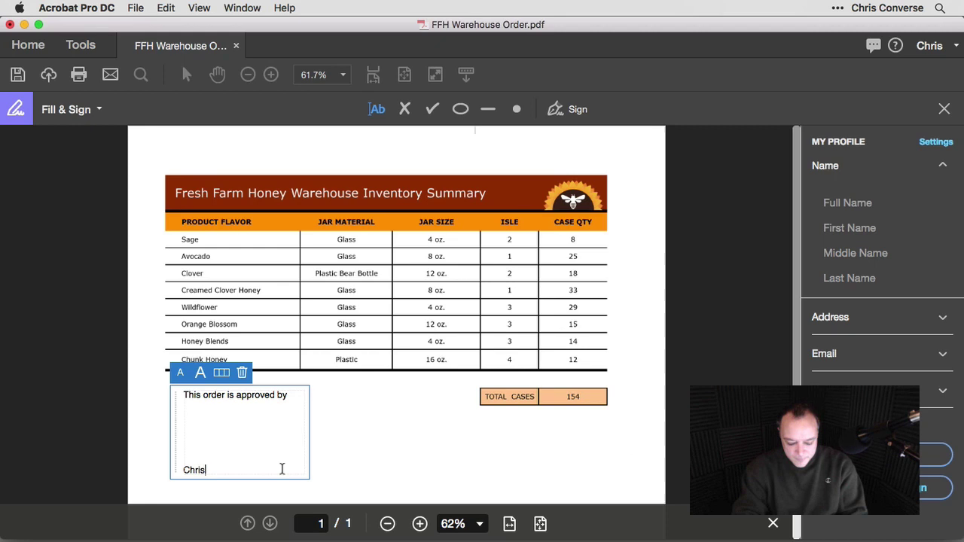
pyautogui.write(' Convers')
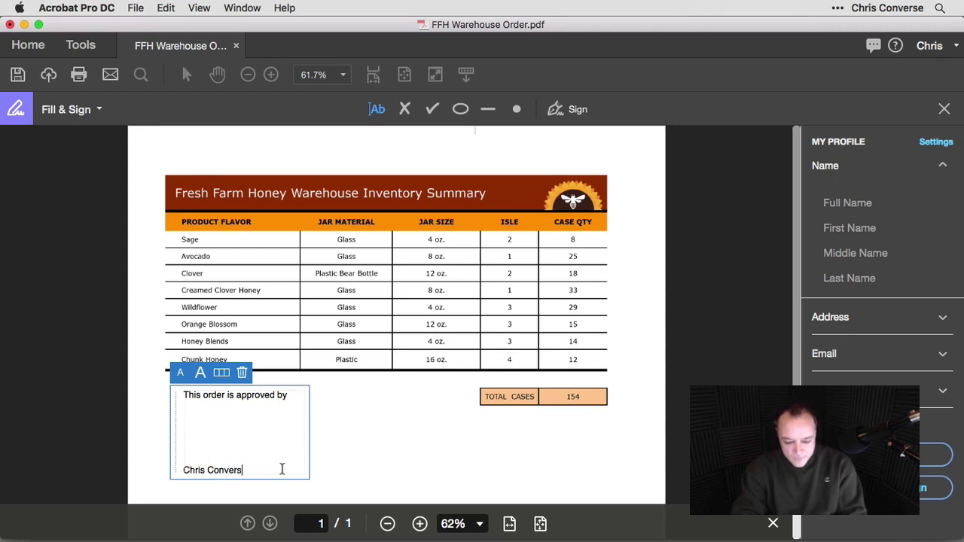
pyautogui.write('e')
pyautogui.click(403, 439)
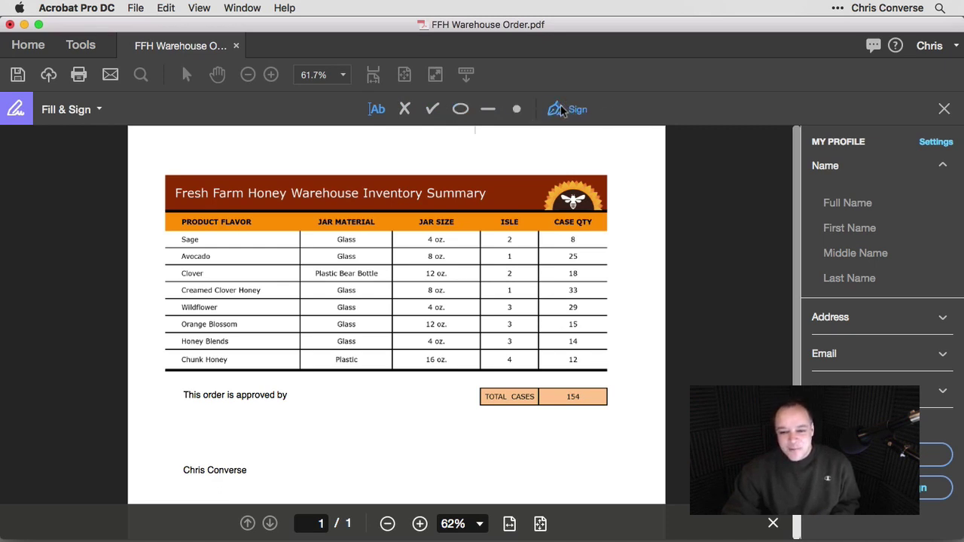
# Create a typed script signature of the signer's name, discarding the hand-drawn attempt, and apply it
pyautogui.click(580, 113)
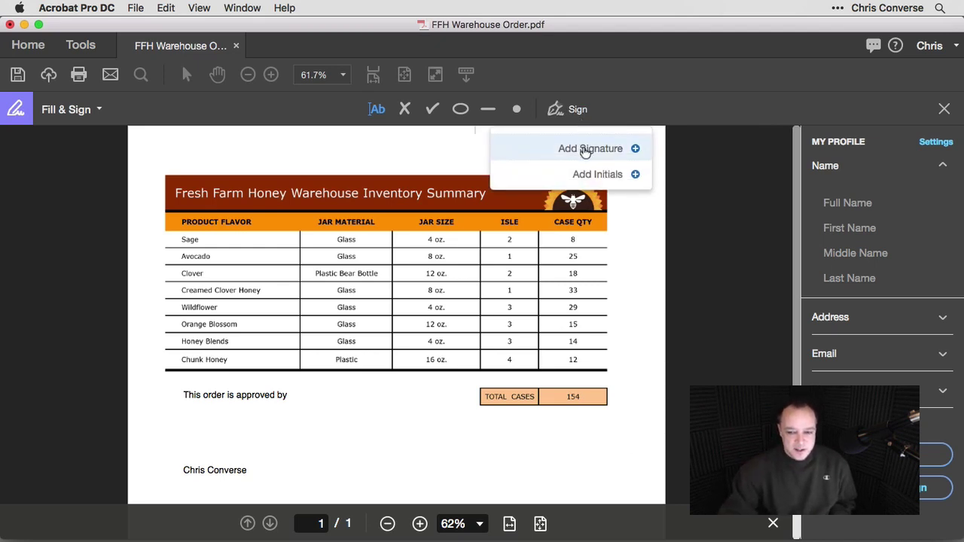
pyautogui.click(596, 155)
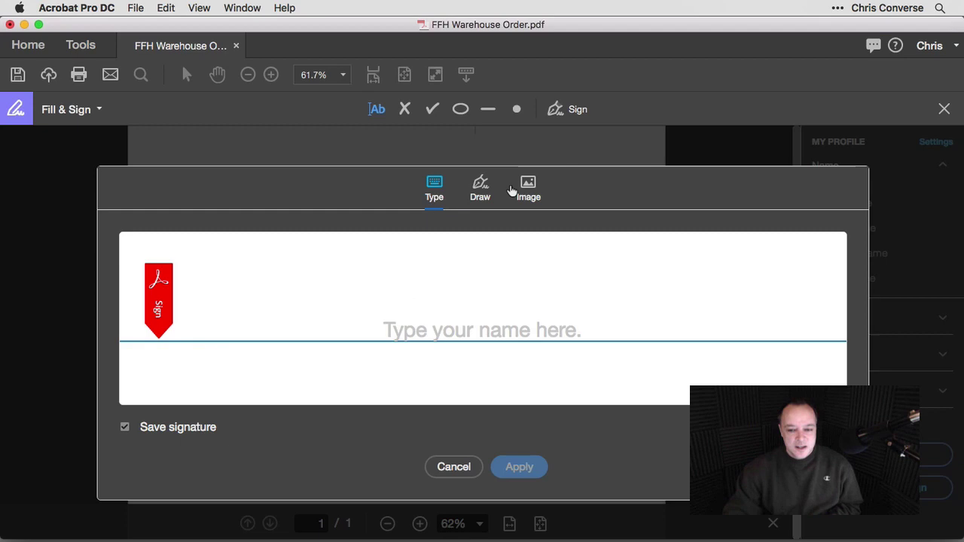
pyautogui.click(485, 186)
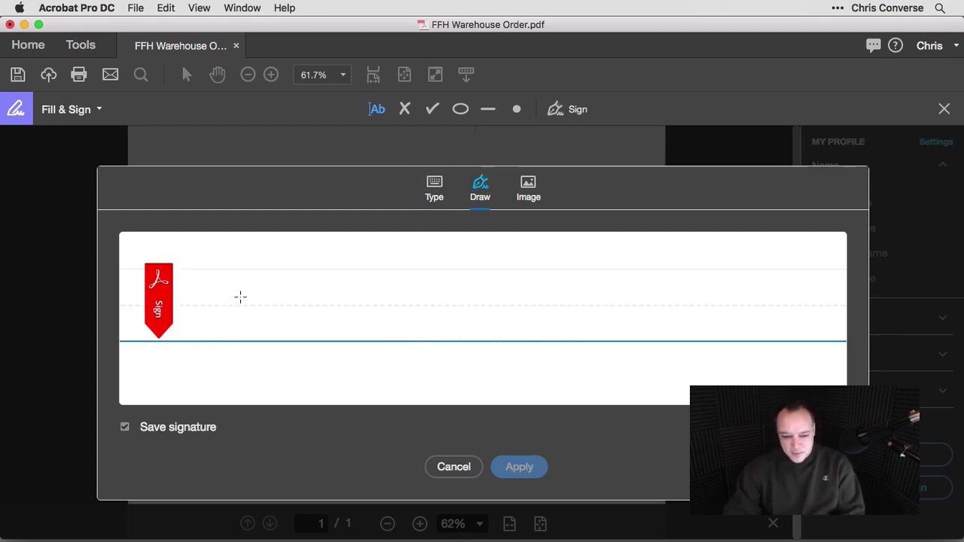
pyautogui.moveTo(249, 289)
pyautogui.mouseDown()
pyautogui.moveTo(208, 293)
pyautogui.moveTo(212, 328)
pyautogui.moveTo(252, 315)
pyautogui.moveTo(276, 282)
pyautogui.moveTo(260, 322)
pyautogui.moveTo(285, 338)
pyautogui.moveTo(296, 310)
pyautogui.moveTo(309, 322)
pyautogui.mouseUp()
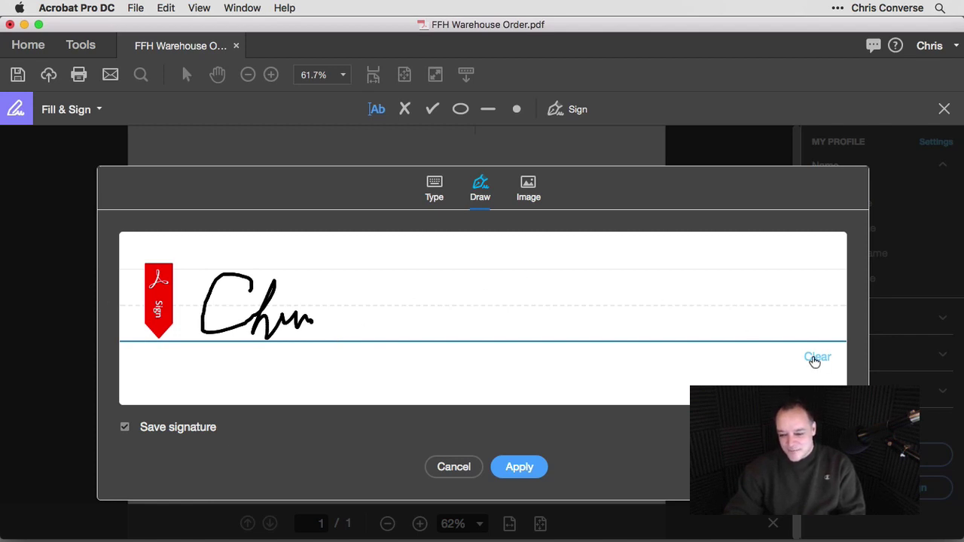
pyautogui.click(815, 361)
pyautogui.click(434, 187)
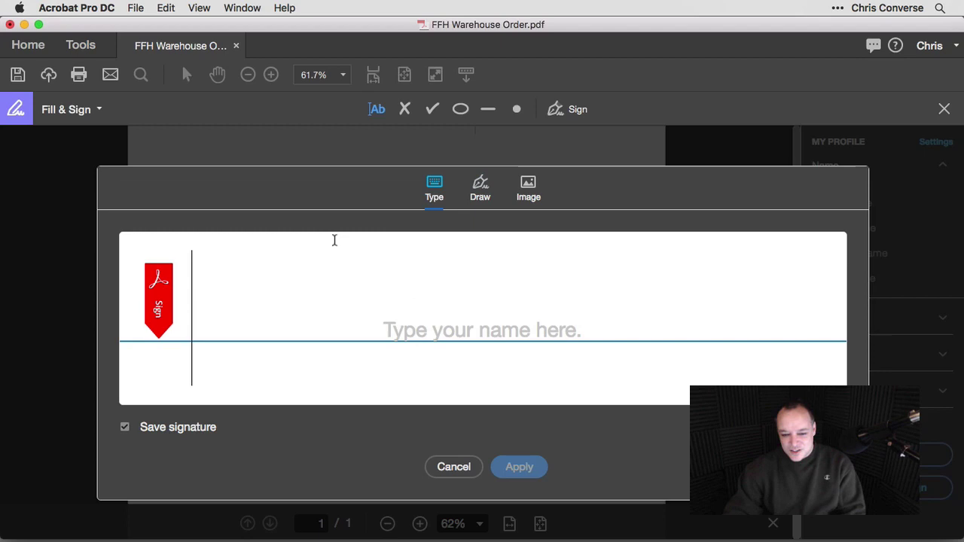
pyautogui.write('Chri')
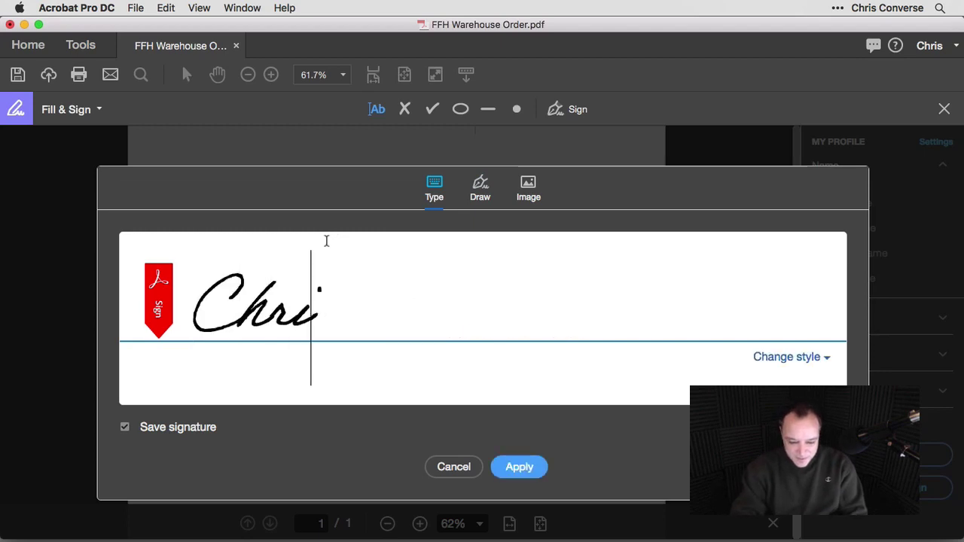
pyautogui.write('s Converse')
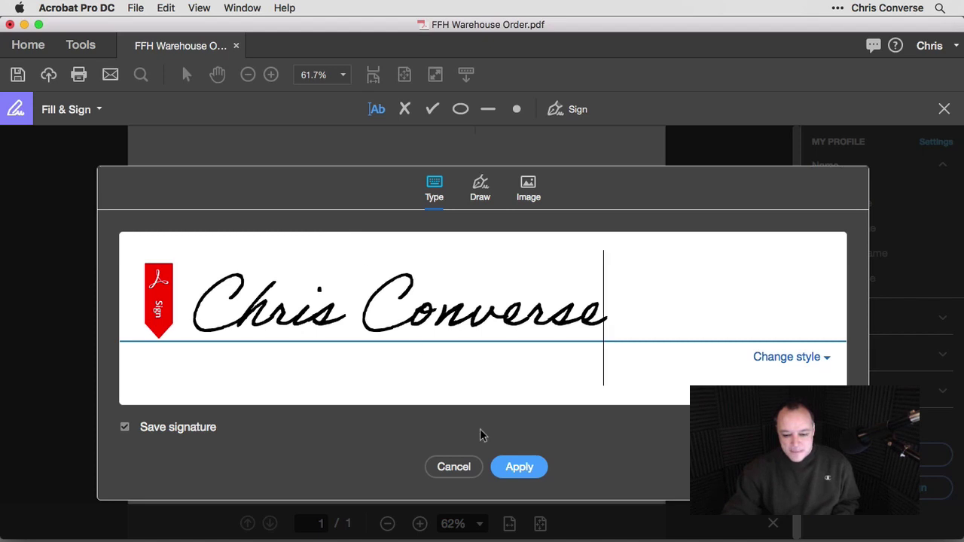
pyautogui.click(517, 468)
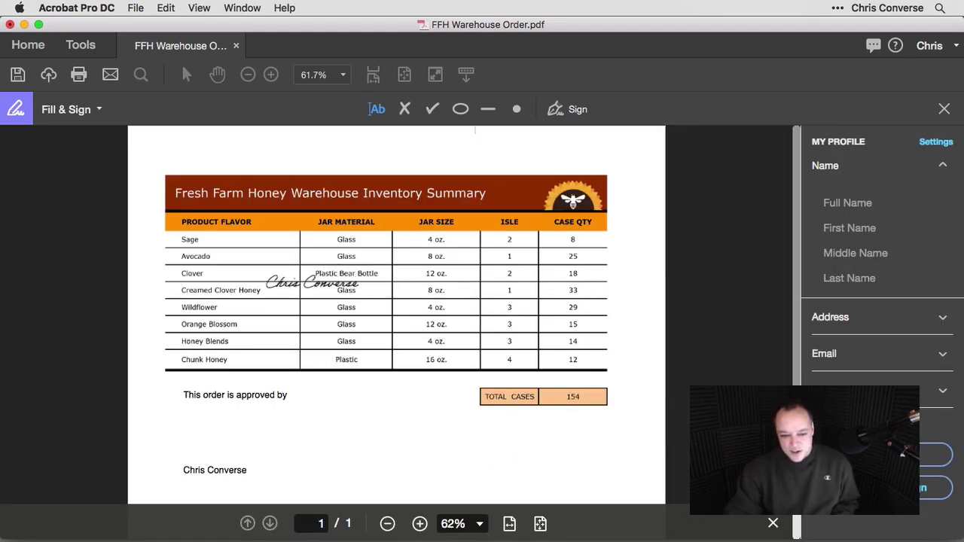
# Place the signature under 'This order is approved by' and enlarge it to about twice its size
pyautogui.click(273, 423)
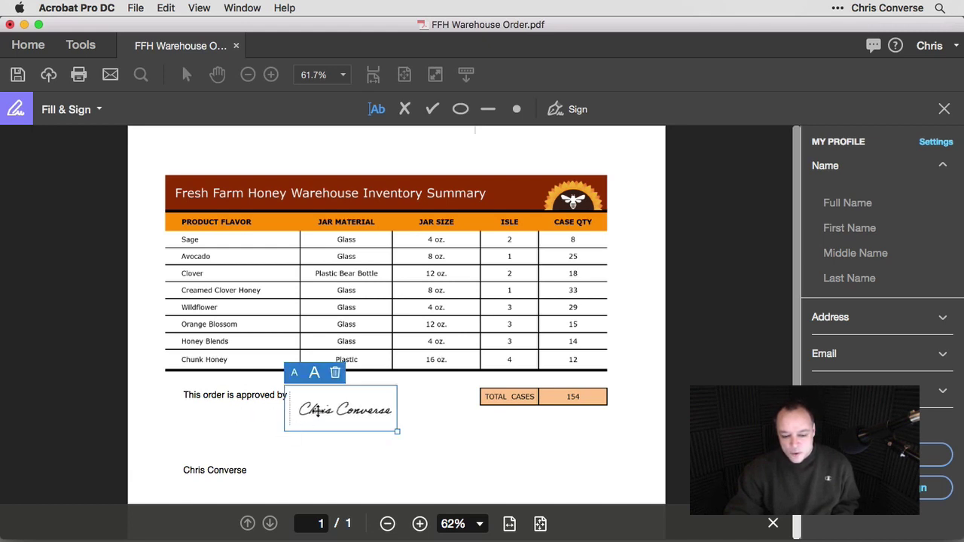
pyautogui.moveTo(317, 410); pyautogui.dragTo(214, 428)
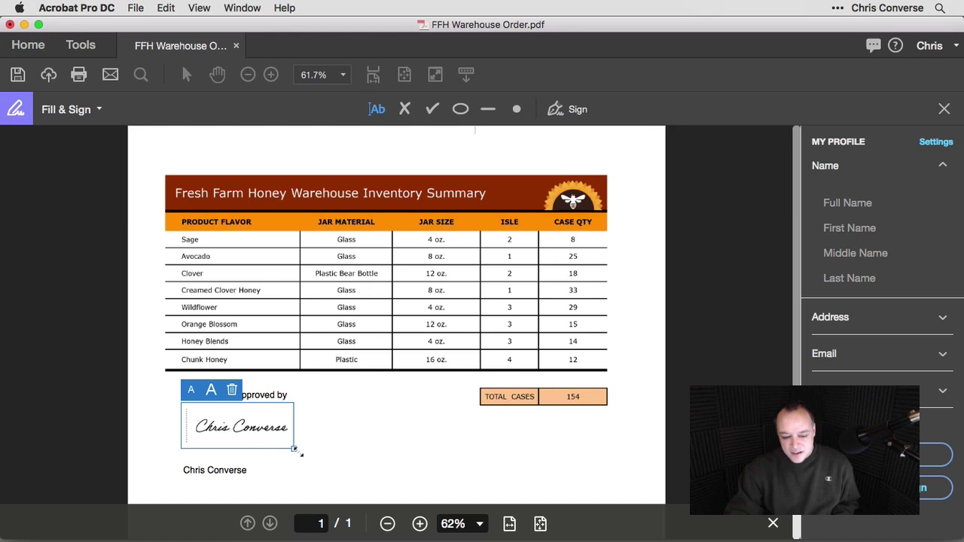
pyautogui.moveTo(300, 453); pyautogui.dragTo(411, 497)
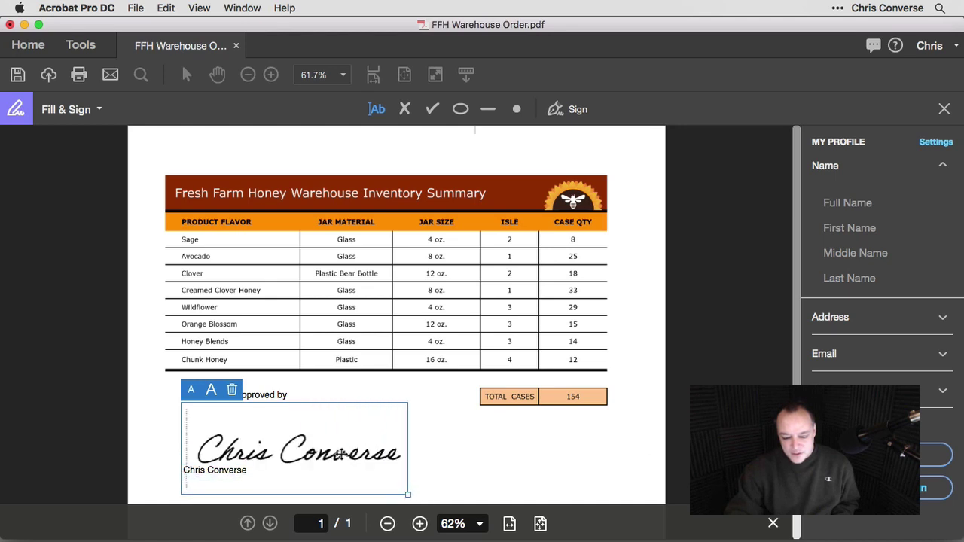
pyautogui.moveTo(340, 453); pyautogui.dragTo(325, 442)
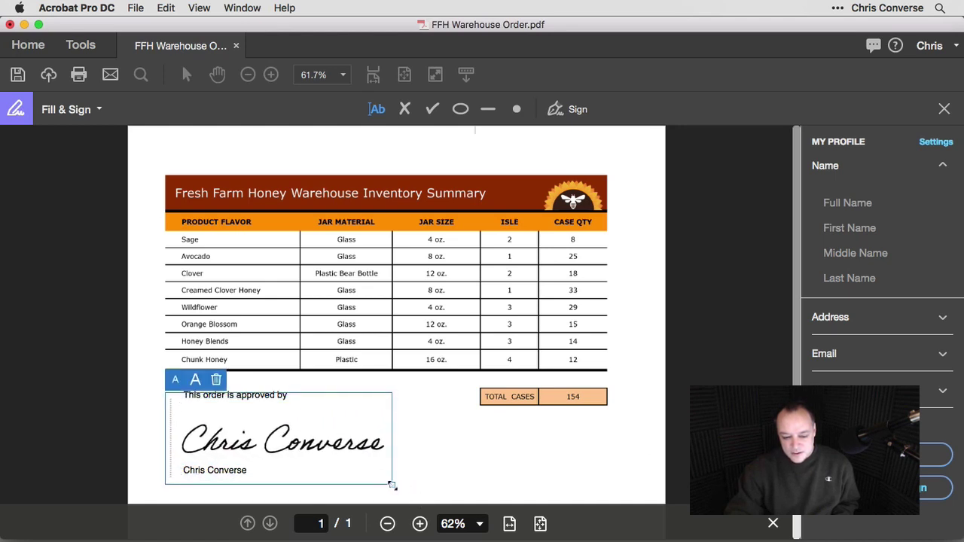
pyautogui.click(442, 407)
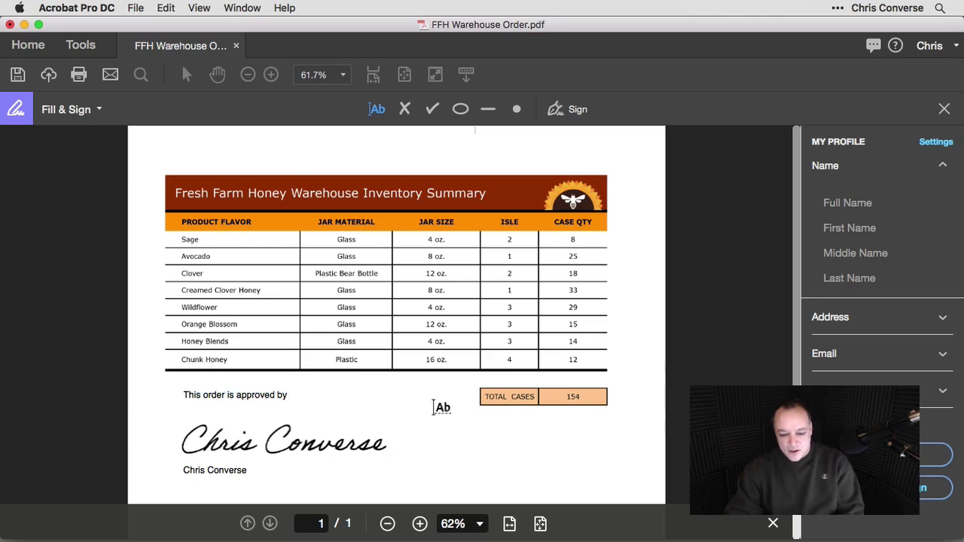
# Restore the Acrobat window to a smaller size and close the Fill & Sign toolbar
pyautogui.doubleClick(720, 26)
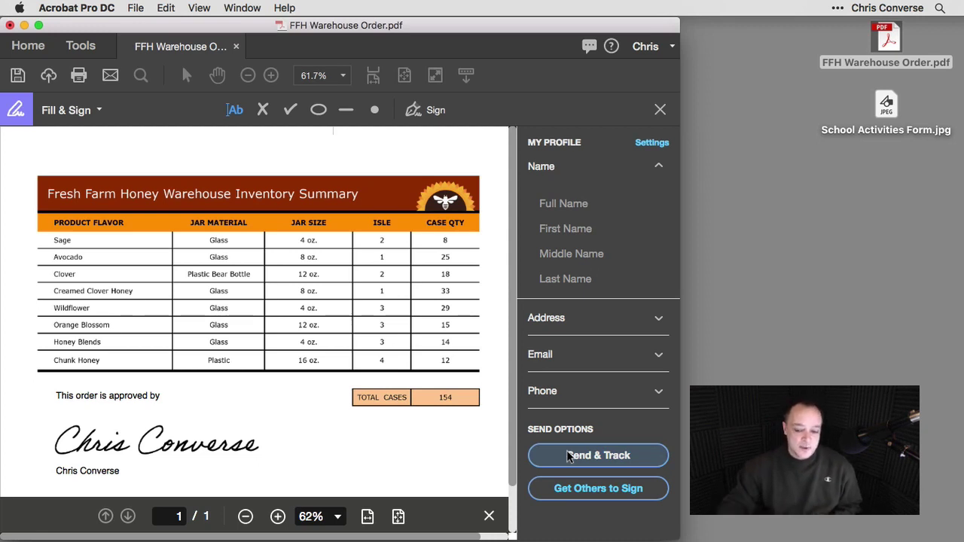
pyautogui.click(660, 112)
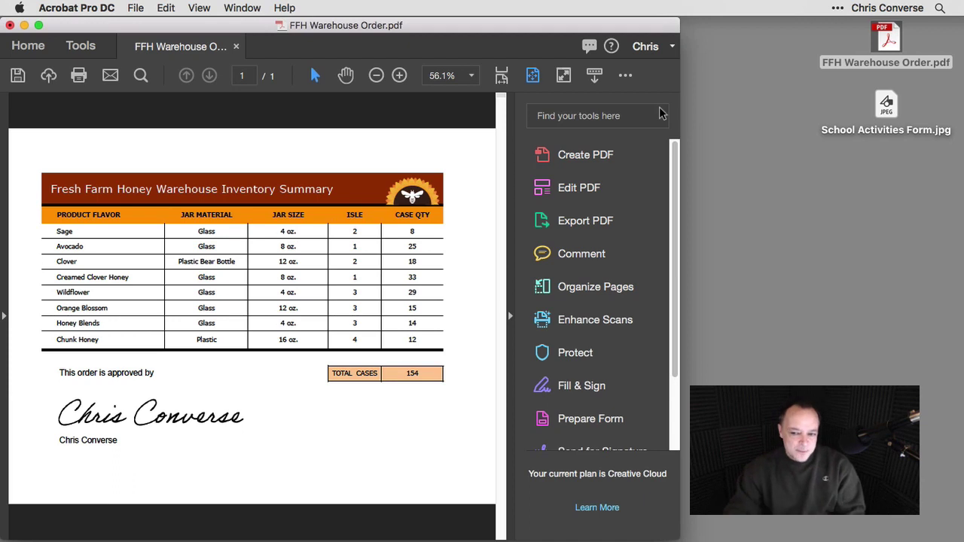
pyautogui.press('super+Tab')
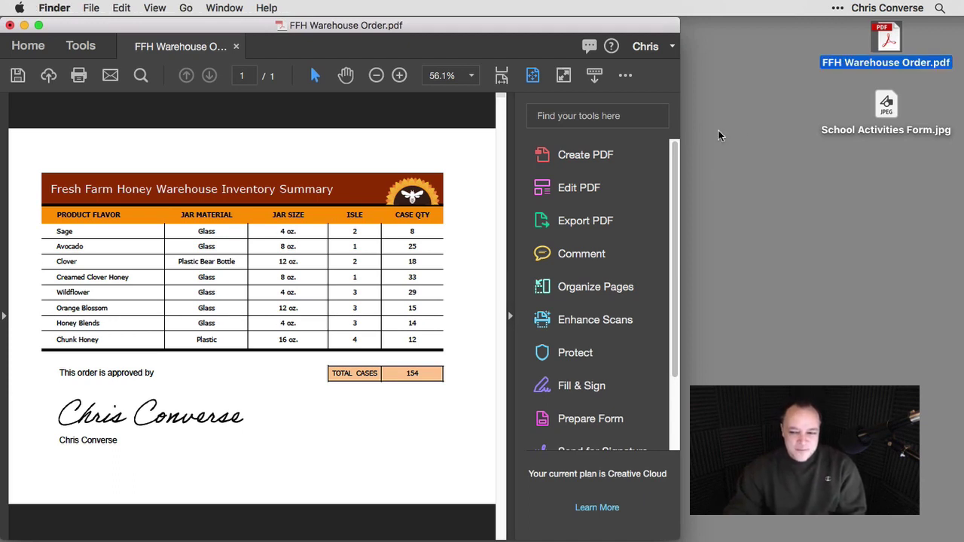
pyautogui.moveTo(770, 89); pyautogui.dragTo(870, 159)
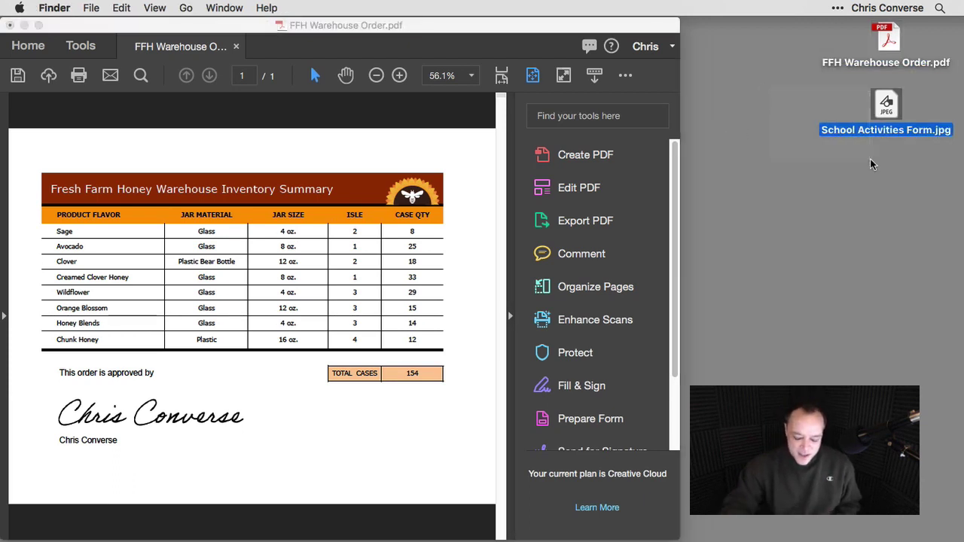
pyautogui.press('space')
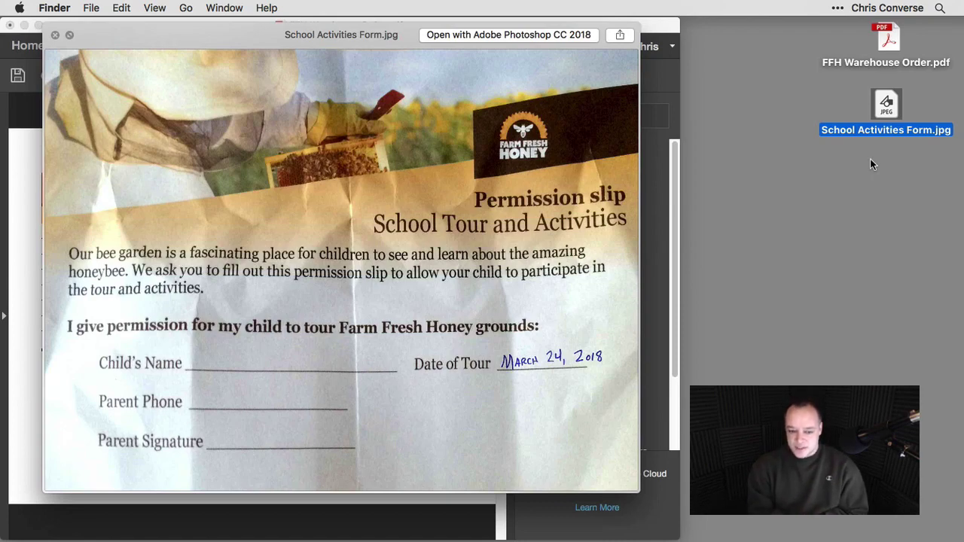
pyautogui.press('space')
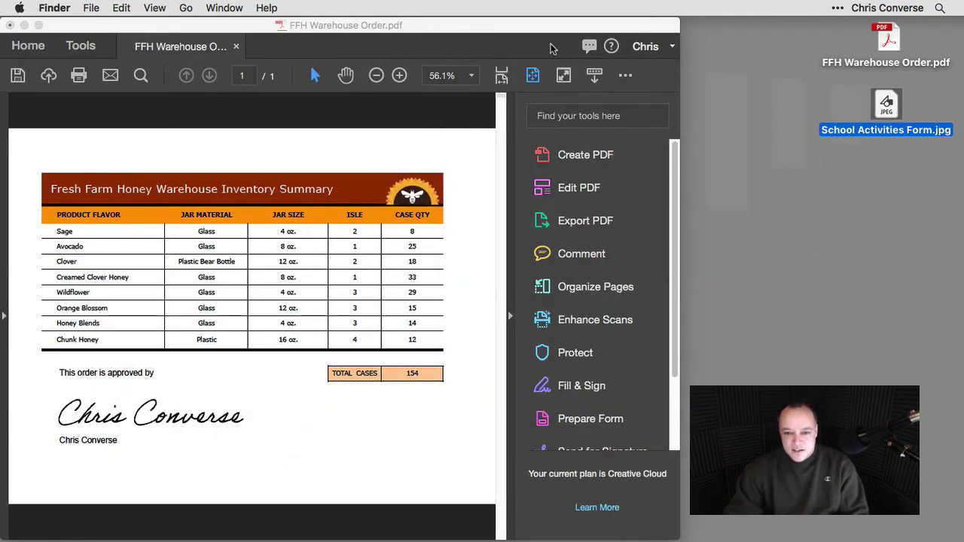
# Open the School Activities Form.jpg photo in Acrobat as a new PDF, showing all file types
pyautogui.click(498, 23)
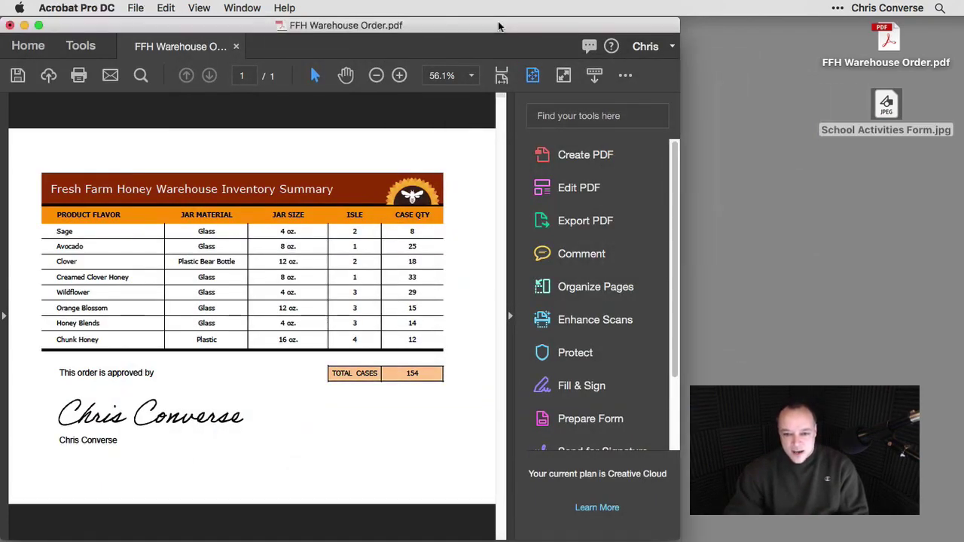
pyautogui.click(134, 8)
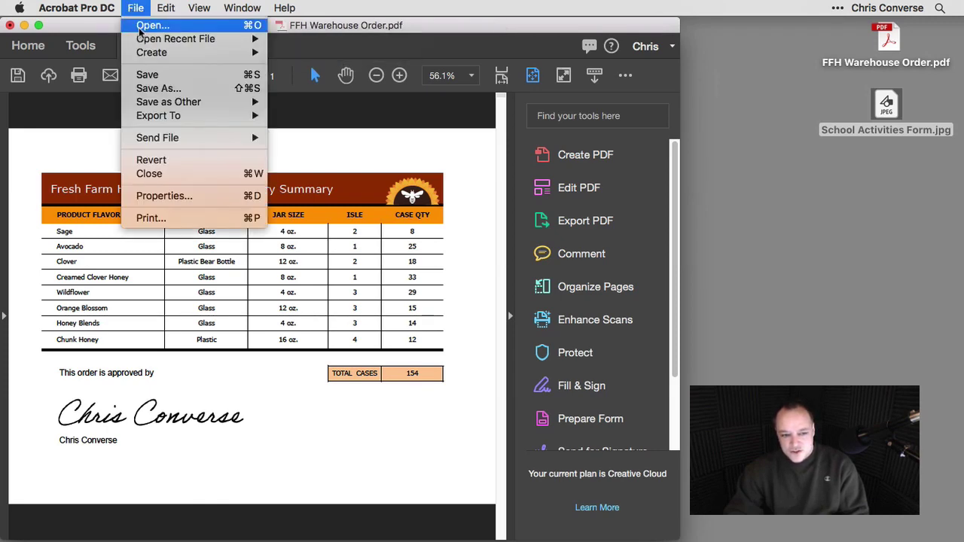
pyautogui.click(140, 28)
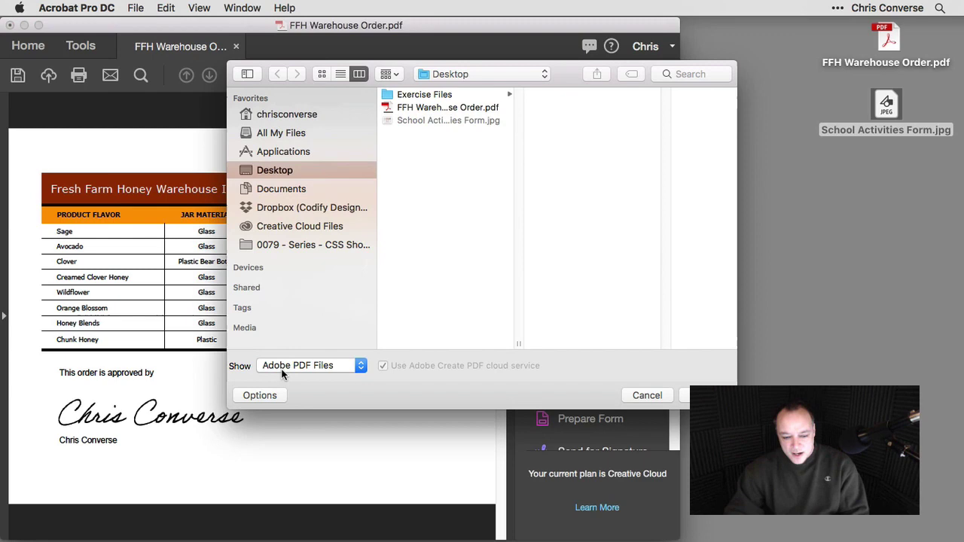
pyautogui.click(290, 366)
pyautogui.click(280, 387)
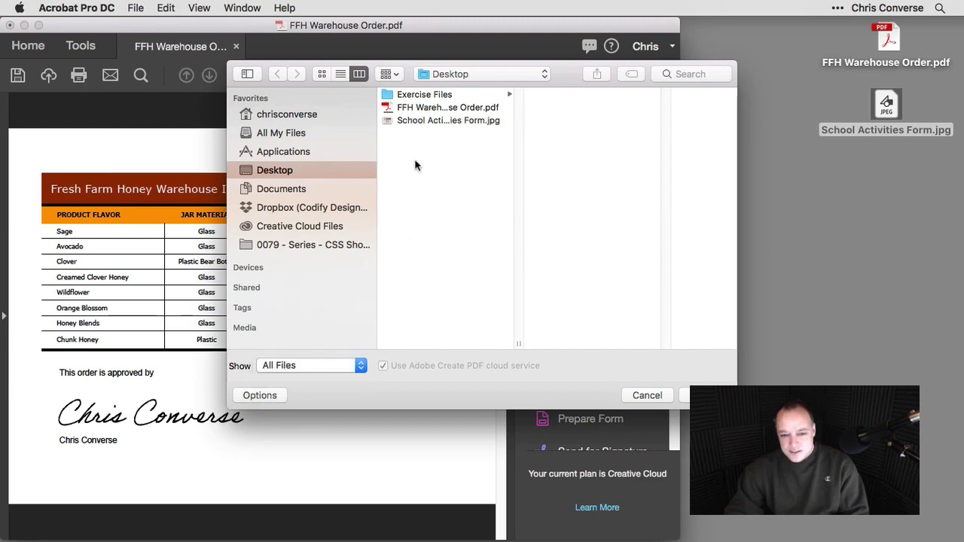
pyautogui.click(407, 121)
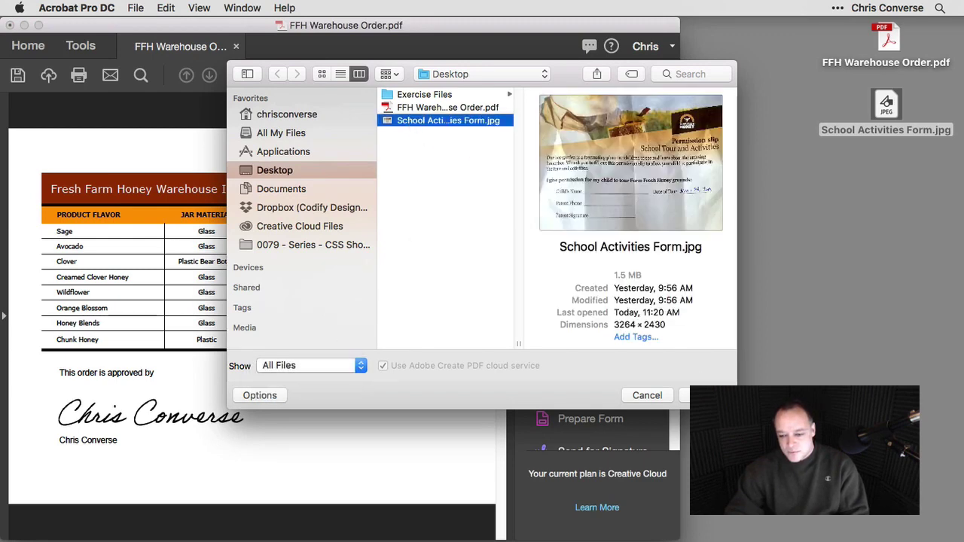
pyautogui.press('Return')
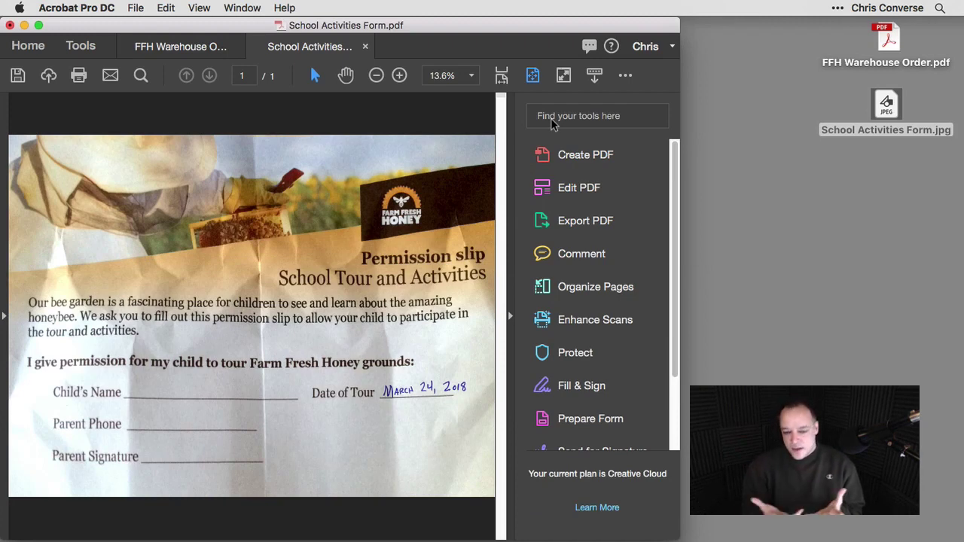
# Start Fill & Sign and remove the empty text box on the Child's Name line
pyautogui.click(571, 385)
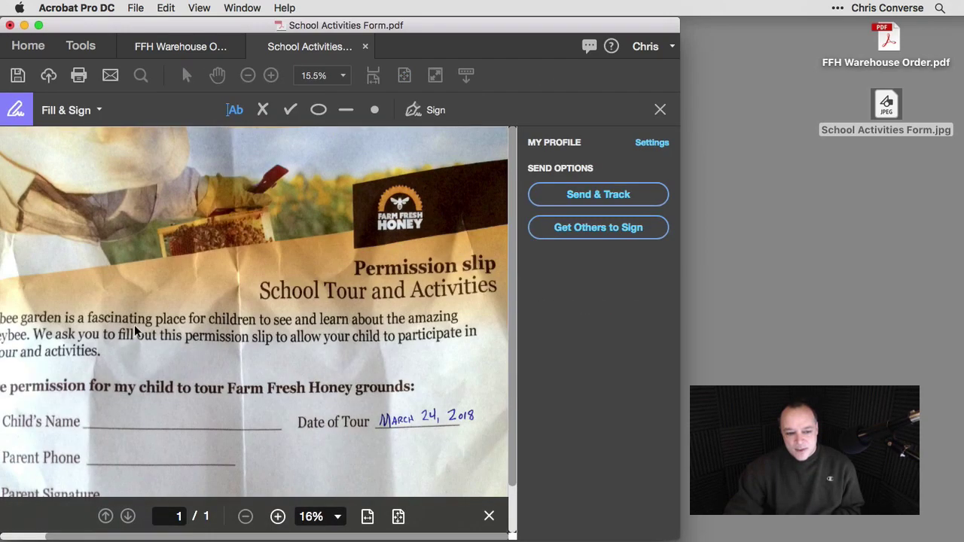
pyautogui.click(94, 418)
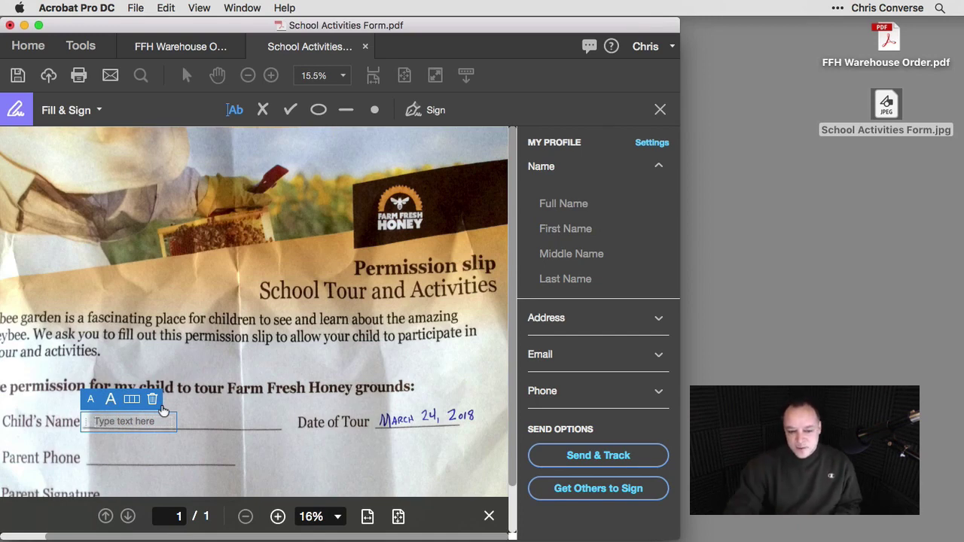
pyautogui.press('Escape')
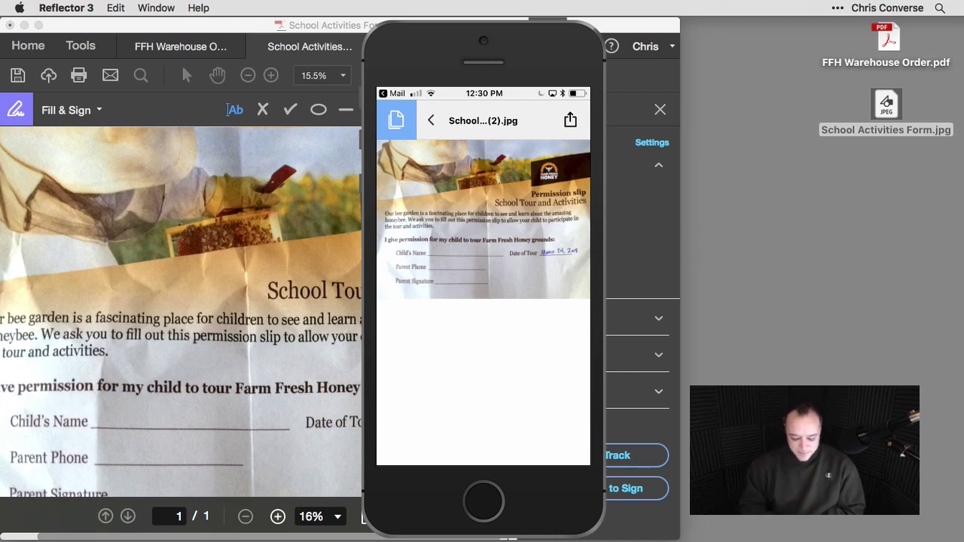
# Convert the School Activities Form(2).jpg photo to PDF using Create PDF from the side menu
pyautogui.click(396, 120)
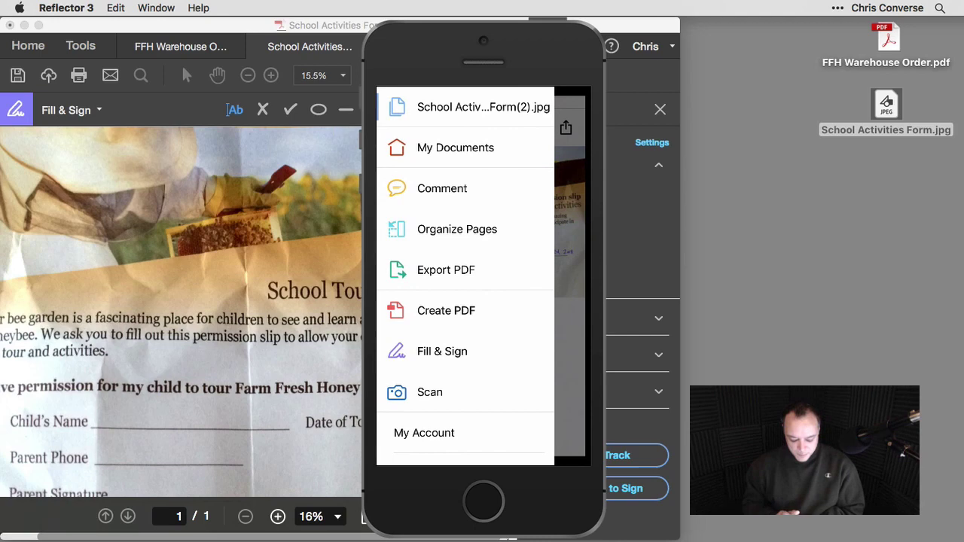
pyautogui.click(446, 310)
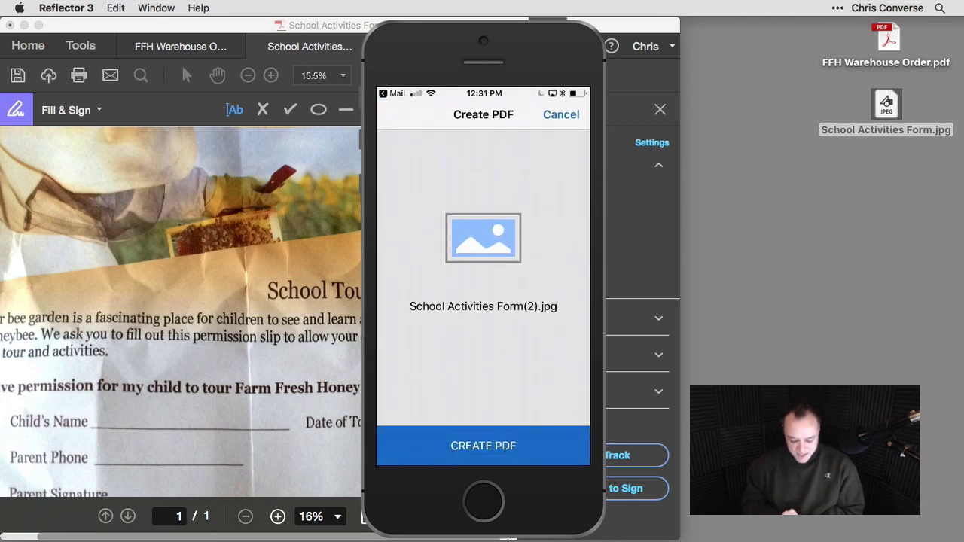
pyautogui.click(483, 445)
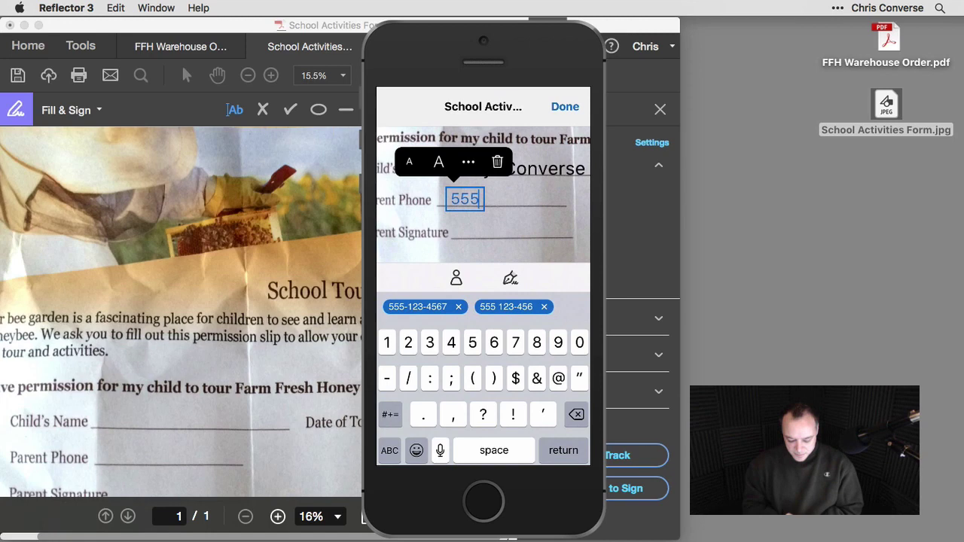
# Type the remaining digits of the parent's phone number on the Parent Phone line
pyautogui.write('-123')
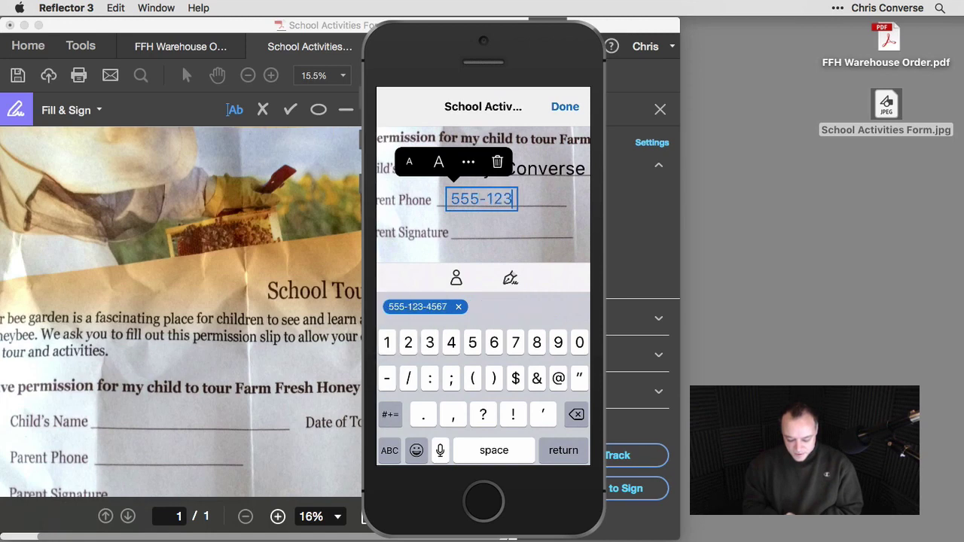
pyautogui.write('-456')
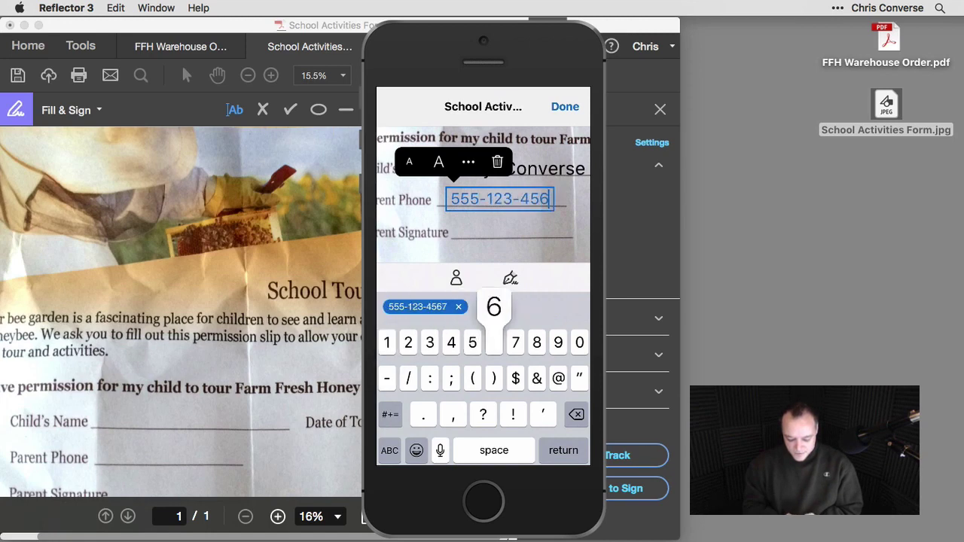
pyautogui.write('7')
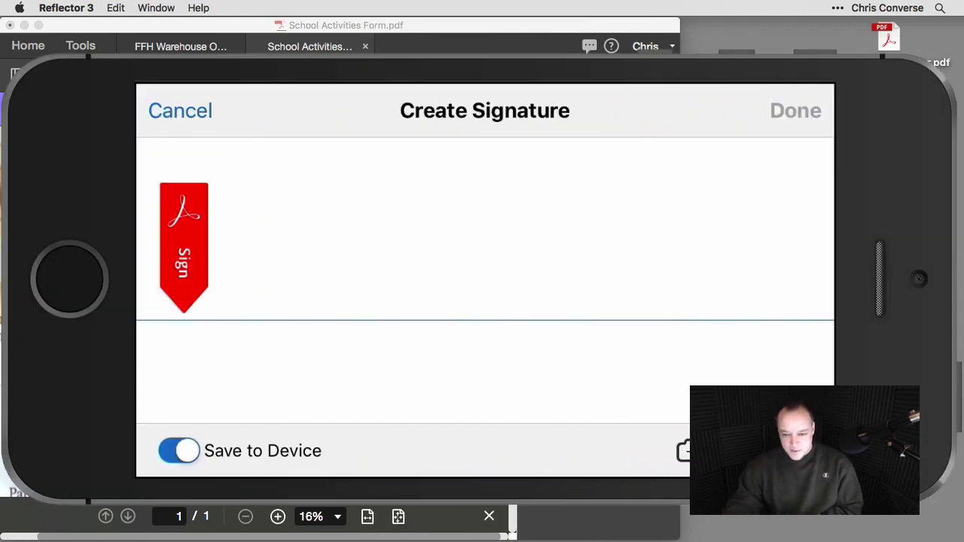
# Shrink and reposition the mirrored iPhone window so the form is visible
pyautogui.moveTo(937, 489); pyautogui.dragTo(684, 333)
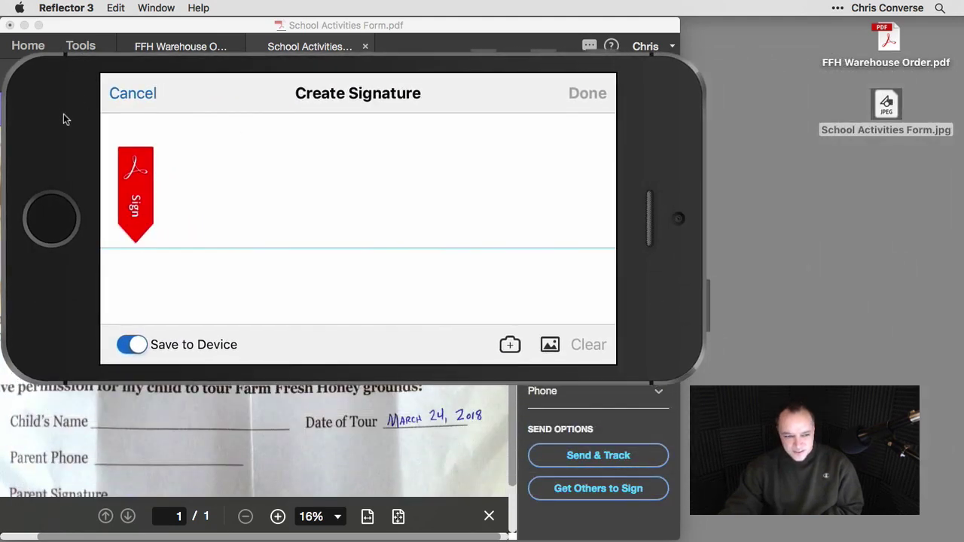
pyautogui.moveTo(64, 114); pyautogui.dragTo(76, 97)
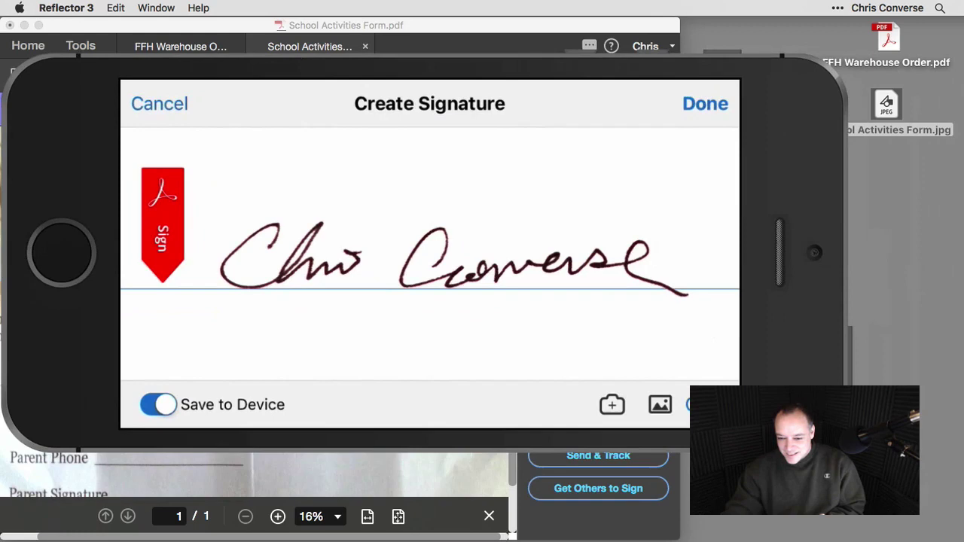
# Shrink the mirrored phone window to show more of the desktop
pyautogui.moveTo(810, 443); pyautogui.dragTo(663, 371)
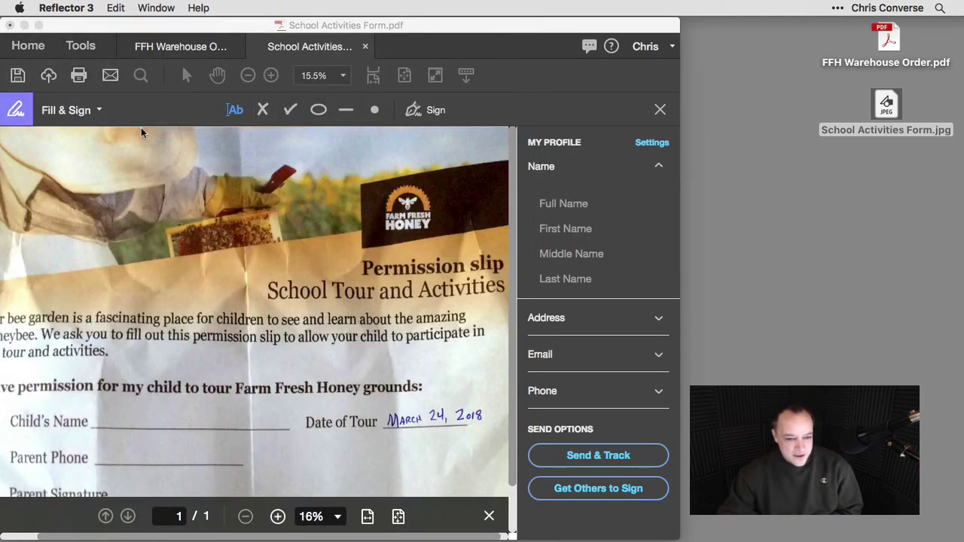
# Open Global Corp Consultant NDA.pdf from Document Cloud in Acrobat and scroll through it
pyautogui.click(219, 163)
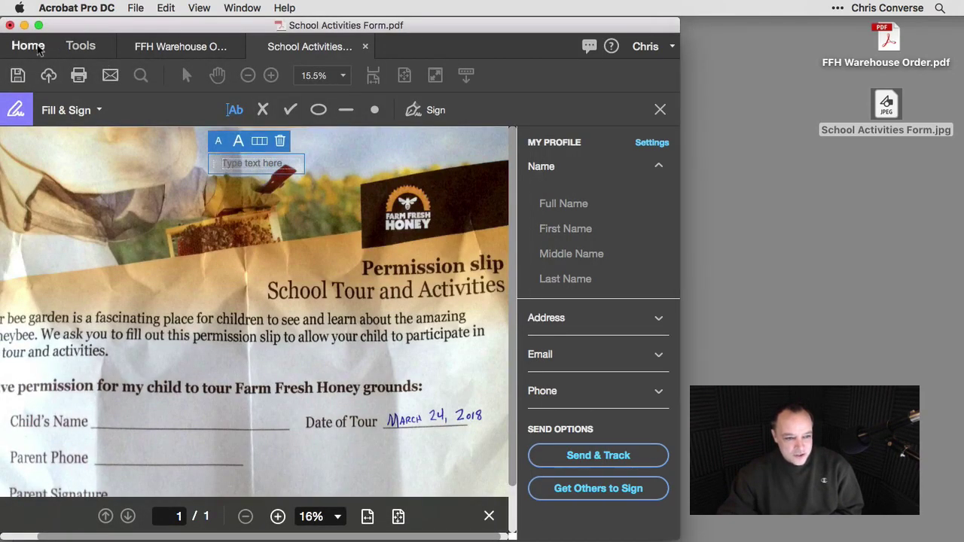
pyautogui.click(29, 47)
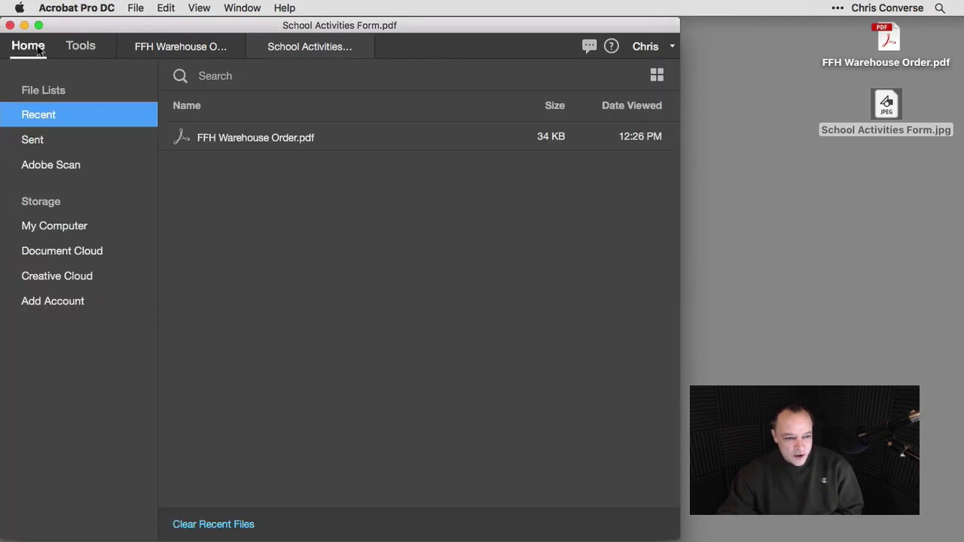
pyautogui.click(66, 254)
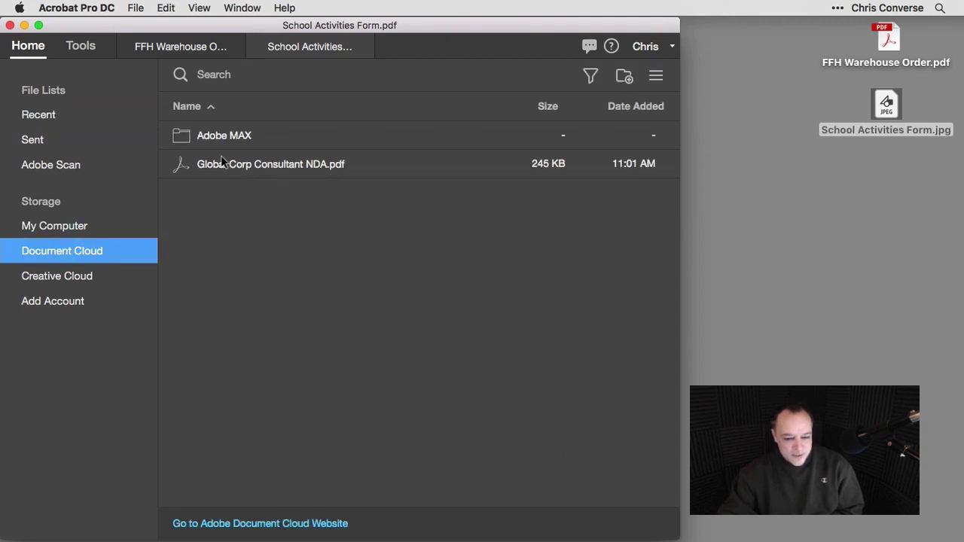
pyautogui.click(245, 167)
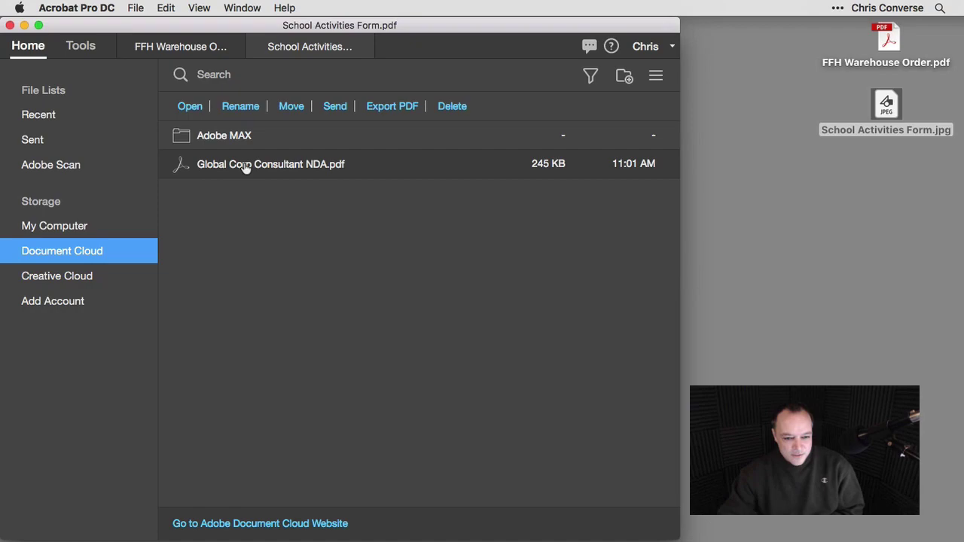
pyautogui.doubleClick(245, 167)
pyautogui.scroll(-5, 310, 278)
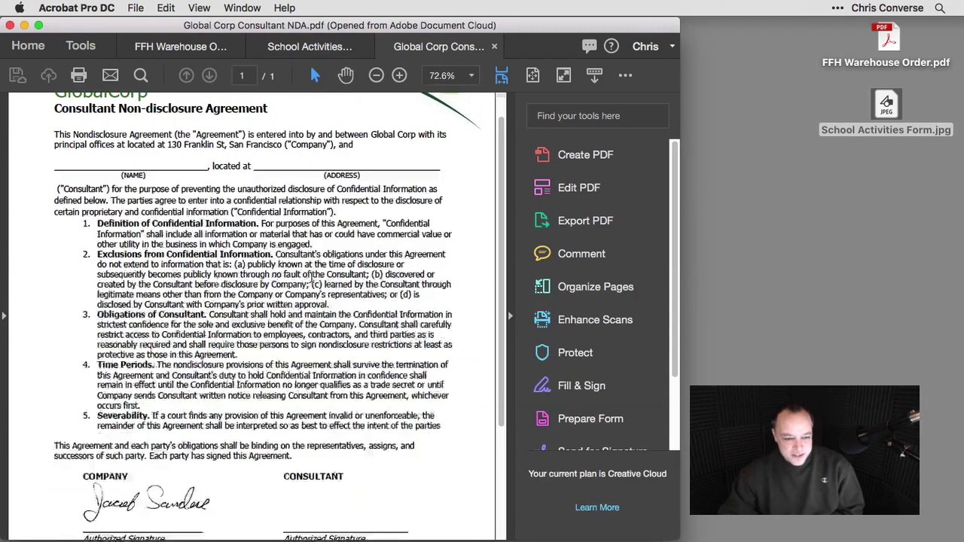
pyautogui.scroll(5, 310, 278)
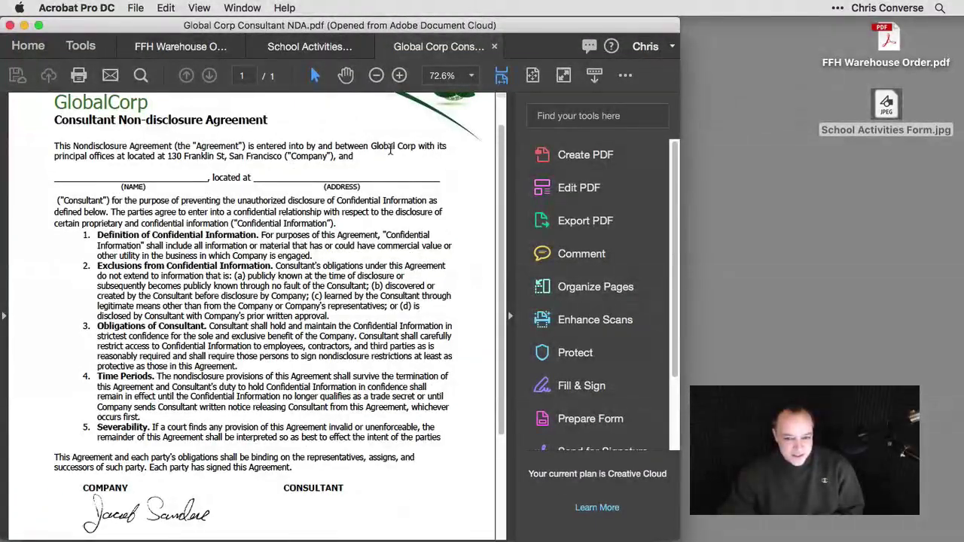
pyautogui.scroll(-3, 283, 269)
# Open the synced Global Corp Consultant NDA(2).pdf and scroll down to the signatures
pyautogui.click(31, 47)
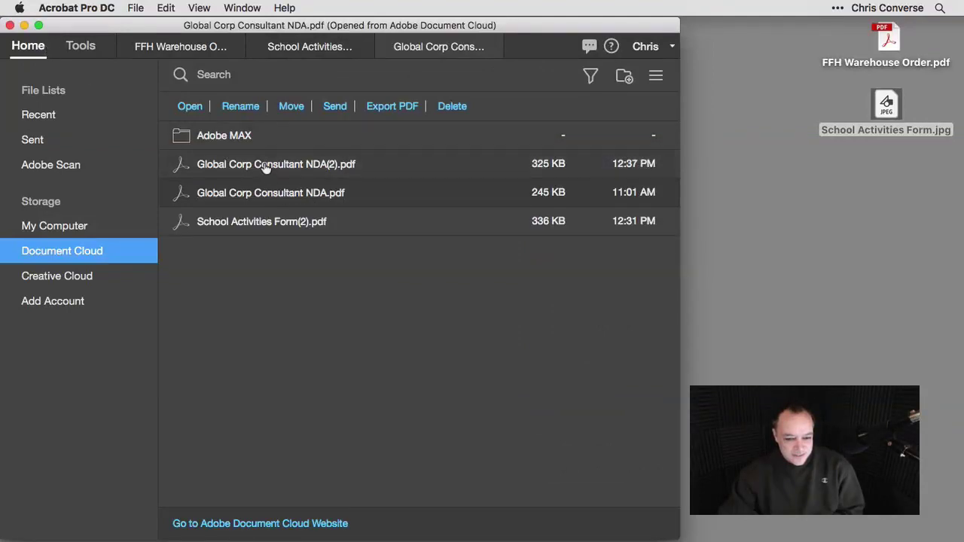
pyautogui.click(266, 166)
pyautogui.doubleClick(265, 165)
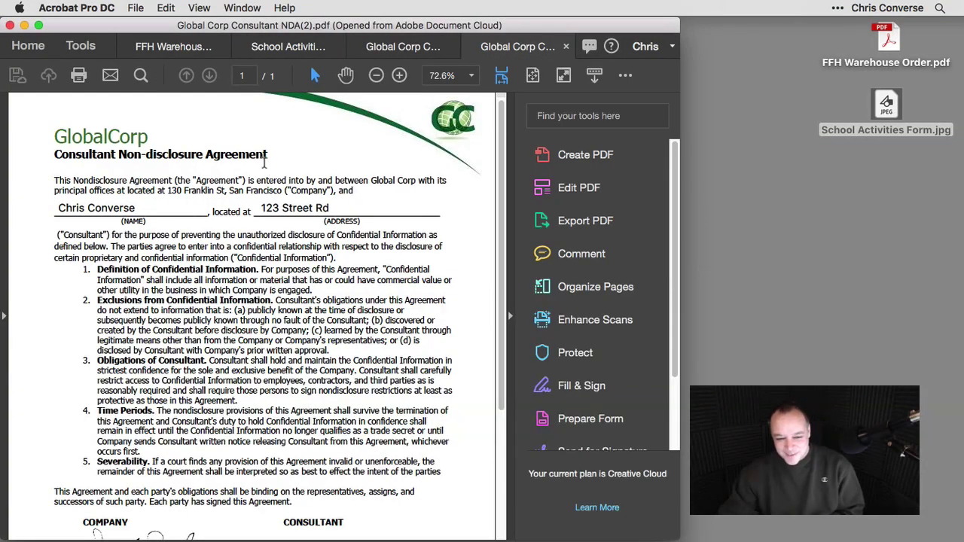
pyautogui.scroll(-5, 303, 300)
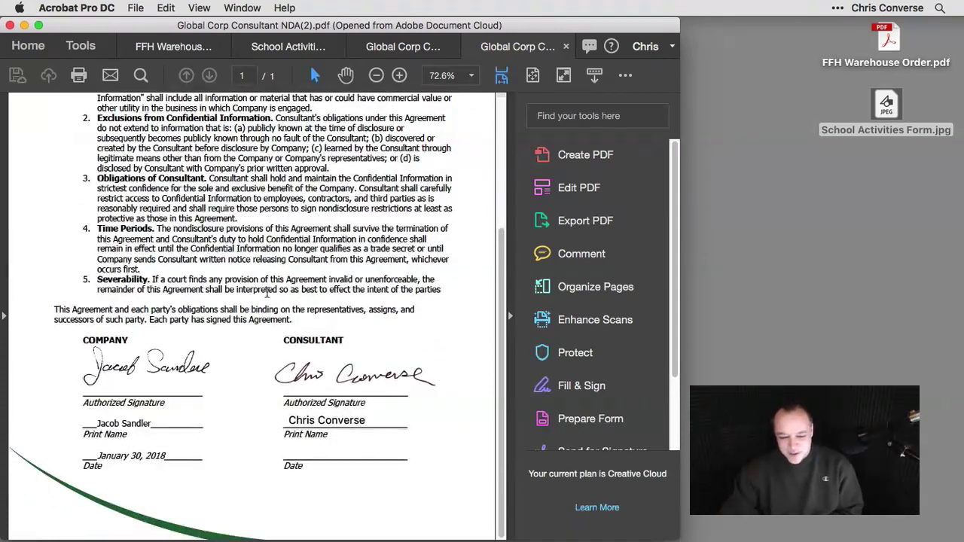